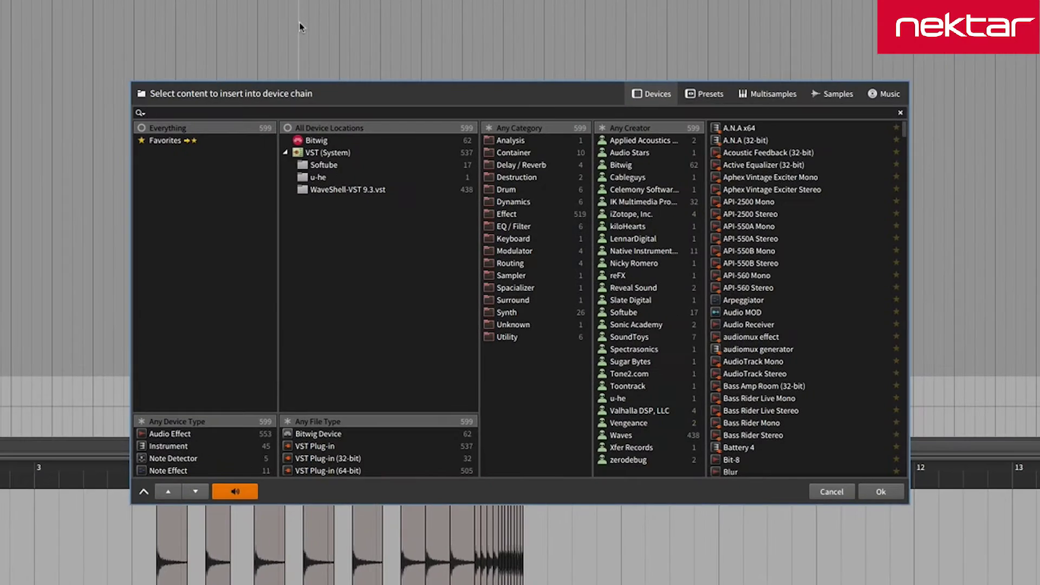
Insert Bitwig's E-Hat drum device as the new track's instrument
drag(443, 96, 354, 35)
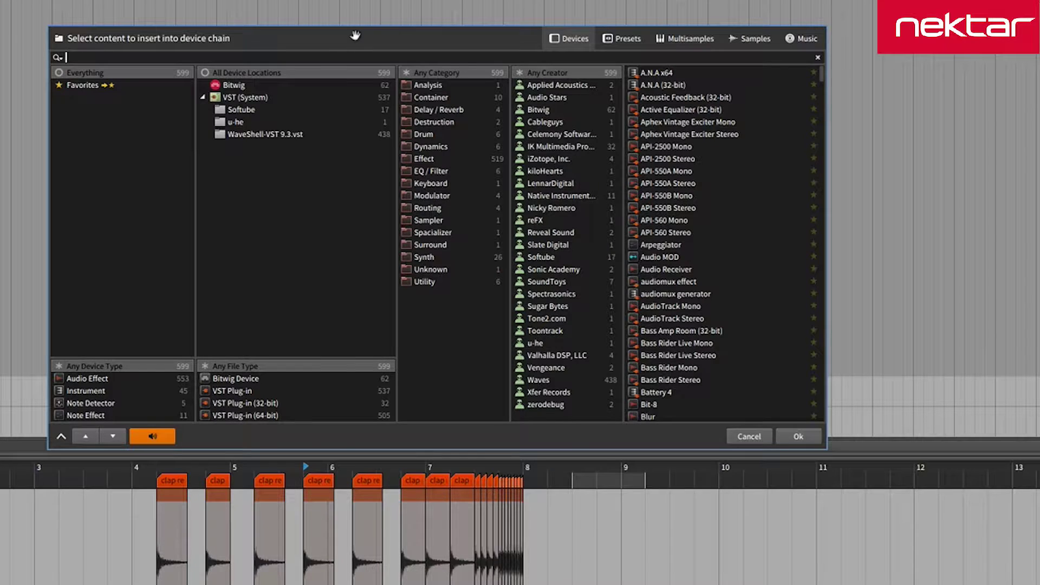
click(259, 85)
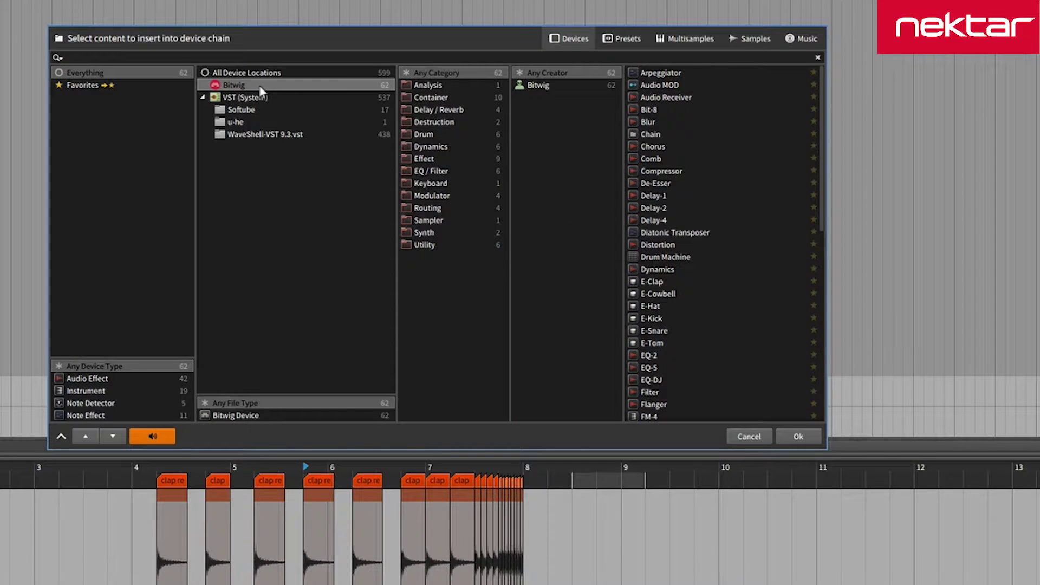
click(437, 134)
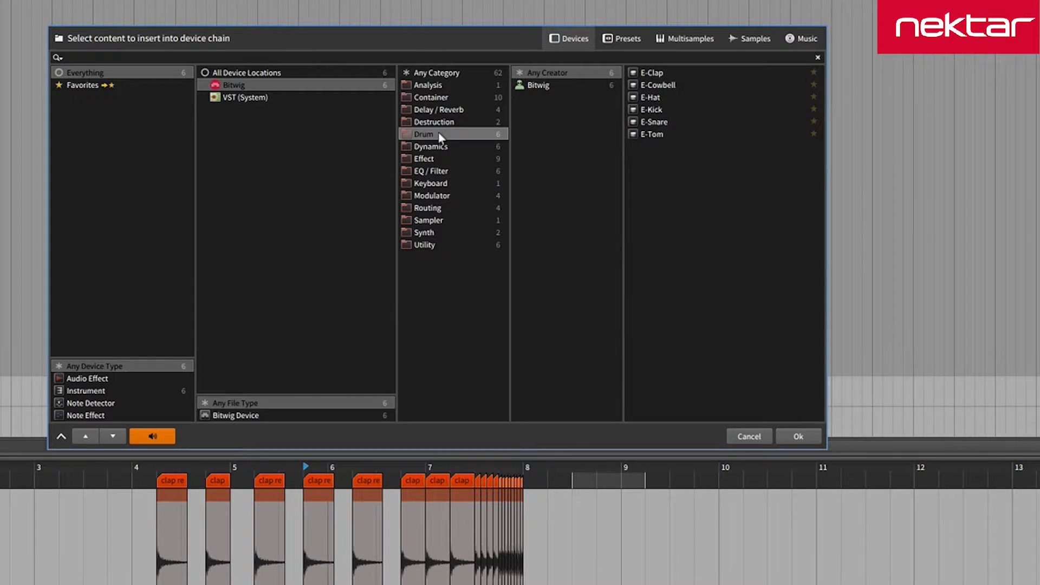
click(648, 98)
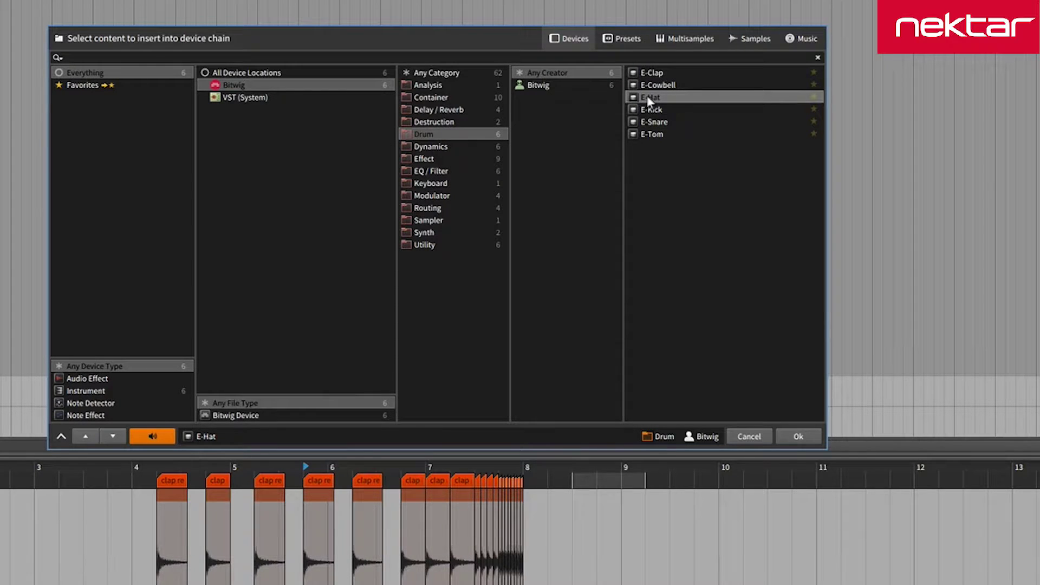
click(799, 436)
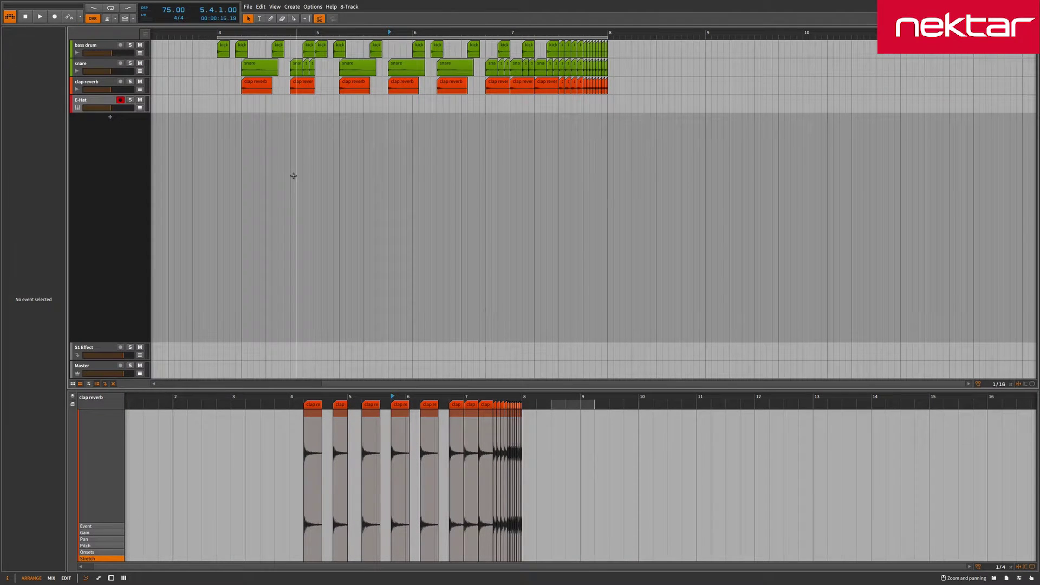
Select the E-Hat track and set the record quantization to 1/16
click(98, 100)
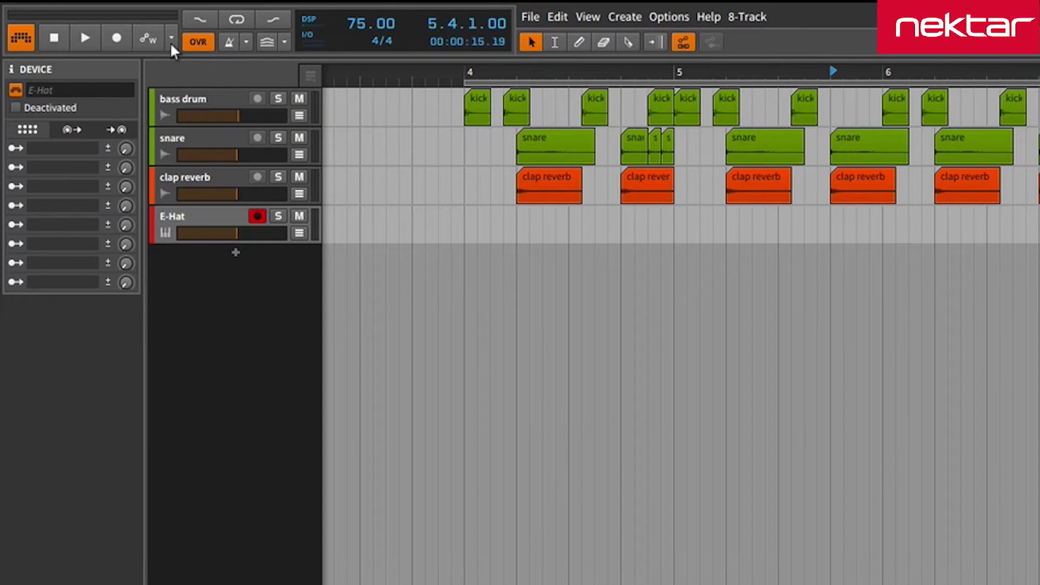
click(129, 32)
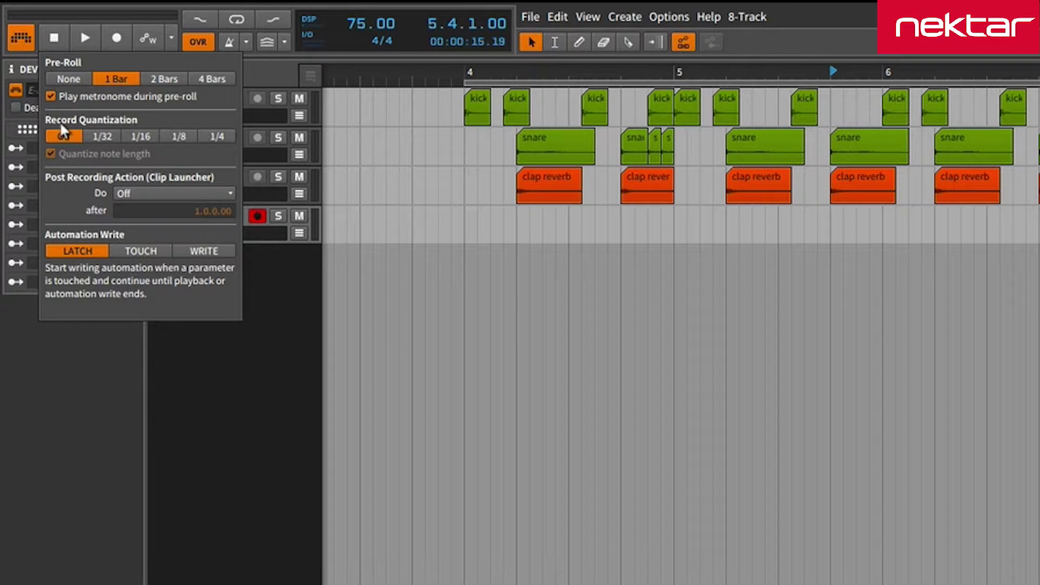
click(137, 142)
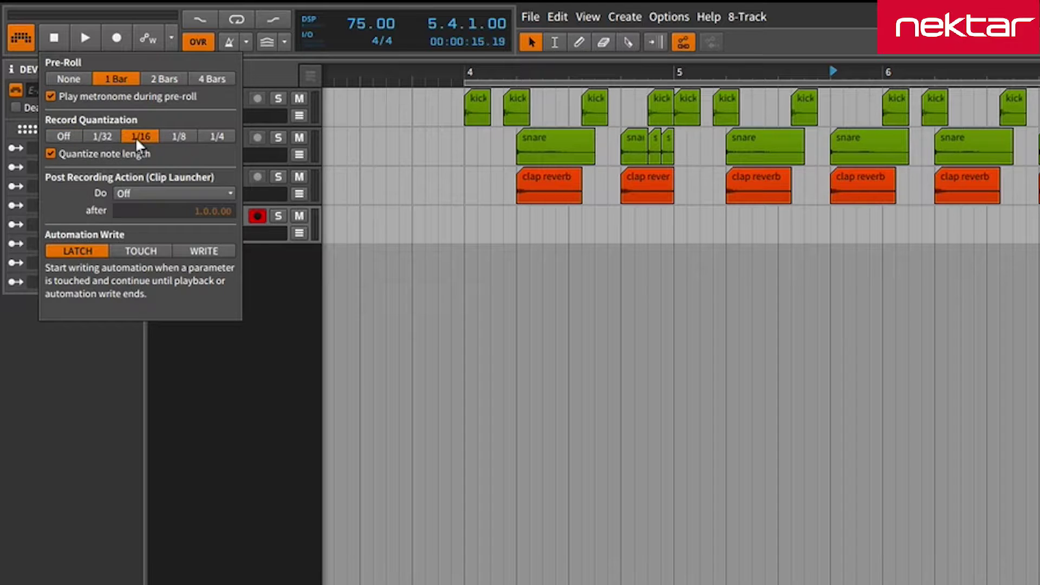
click(287, 276)
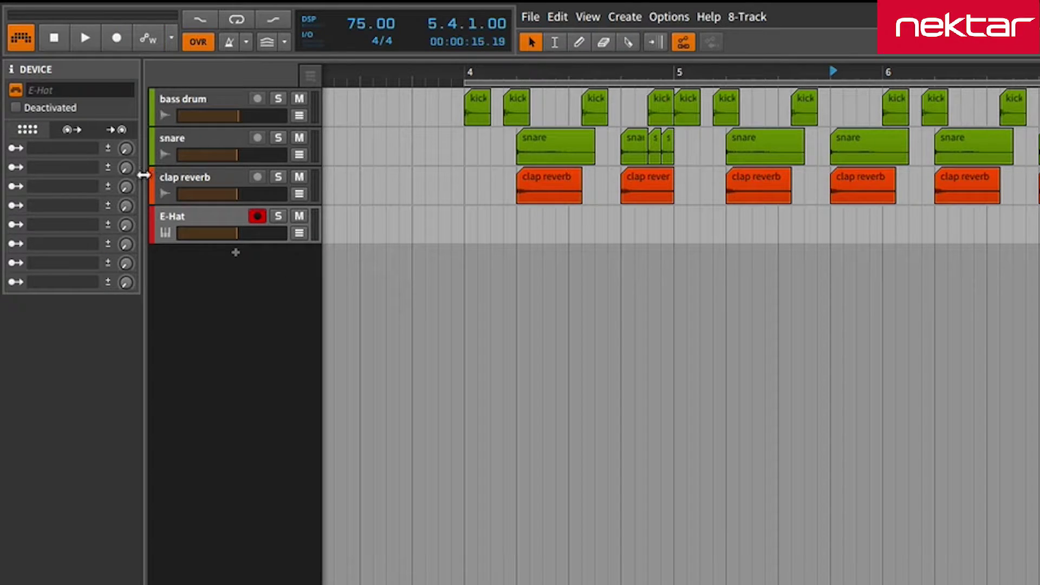
Record a hi-hat take on the E-Hat track, starting at bar 4 and stopping in bar 6
click(112, 40)
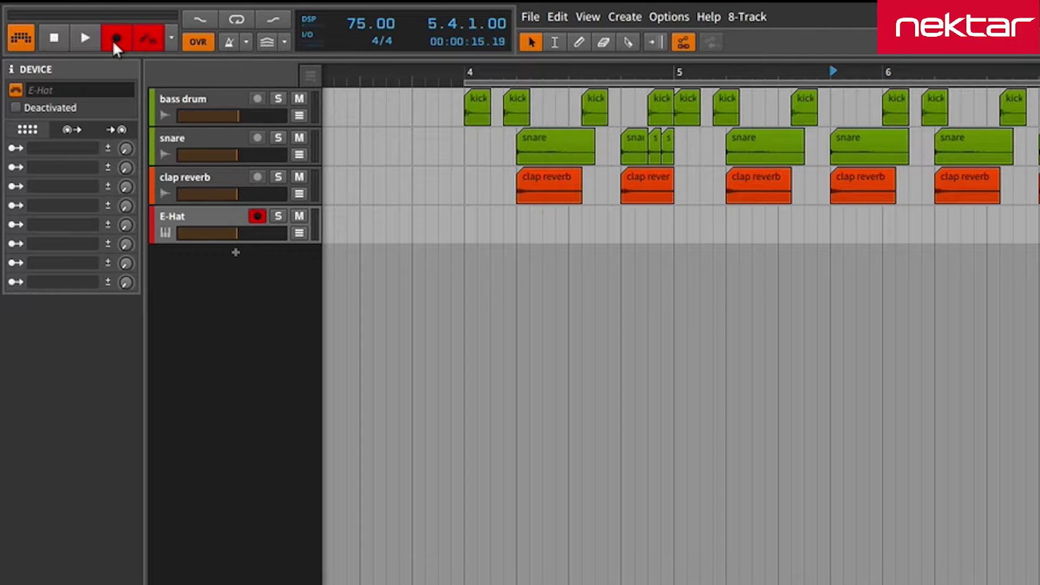
click(459, 220)
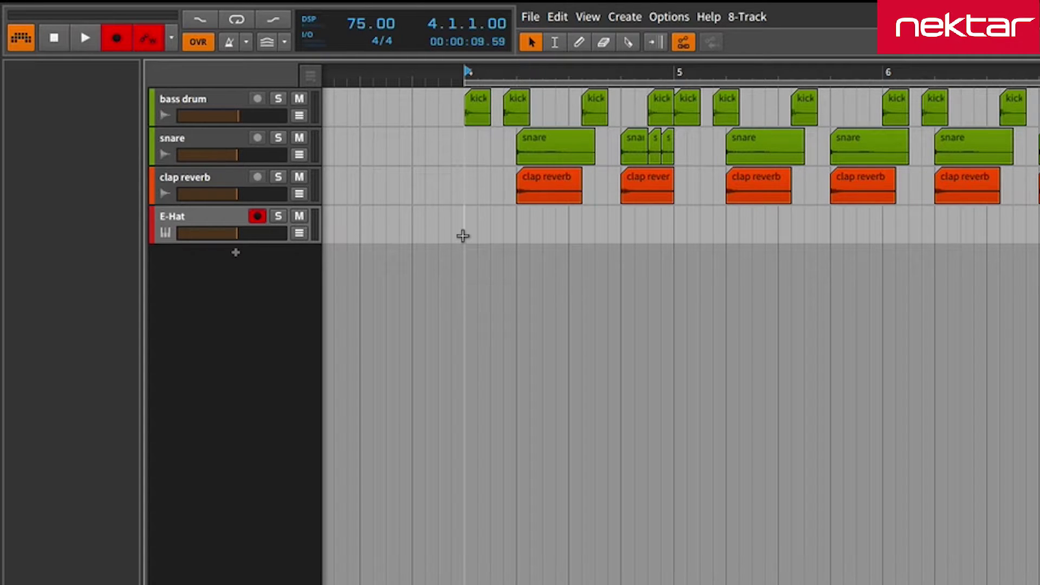
key(space)
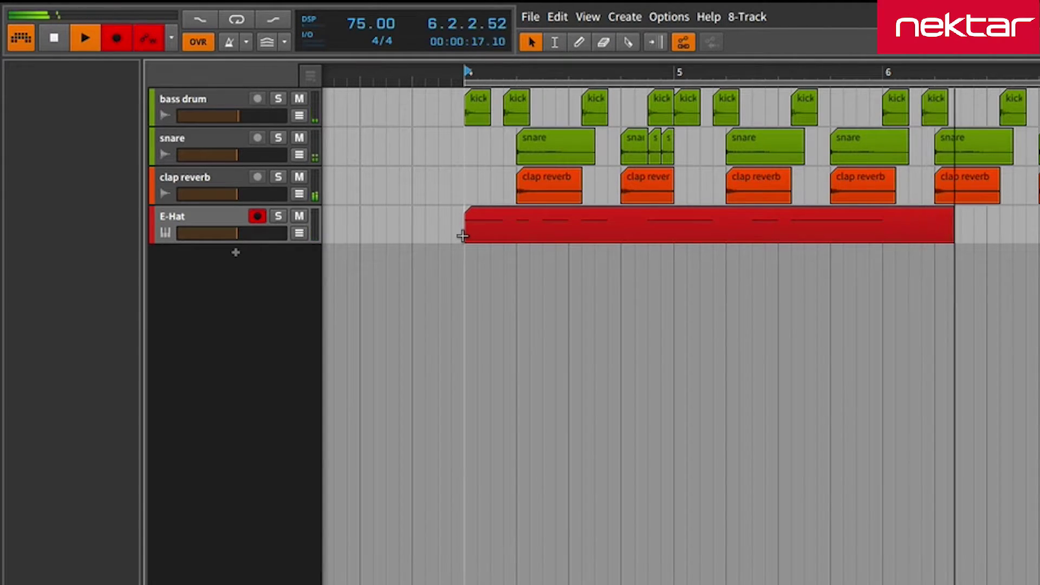
key(space)
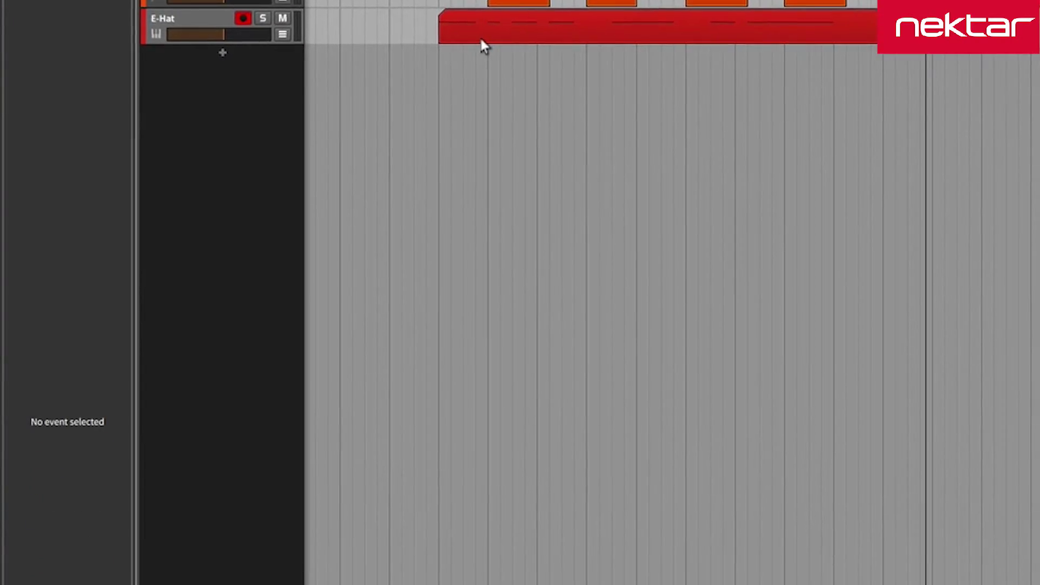
Open the recorded E-Hat clip's notes, raise the E-Hat track volume and play the clip back with the drums
double_click(481, 40)
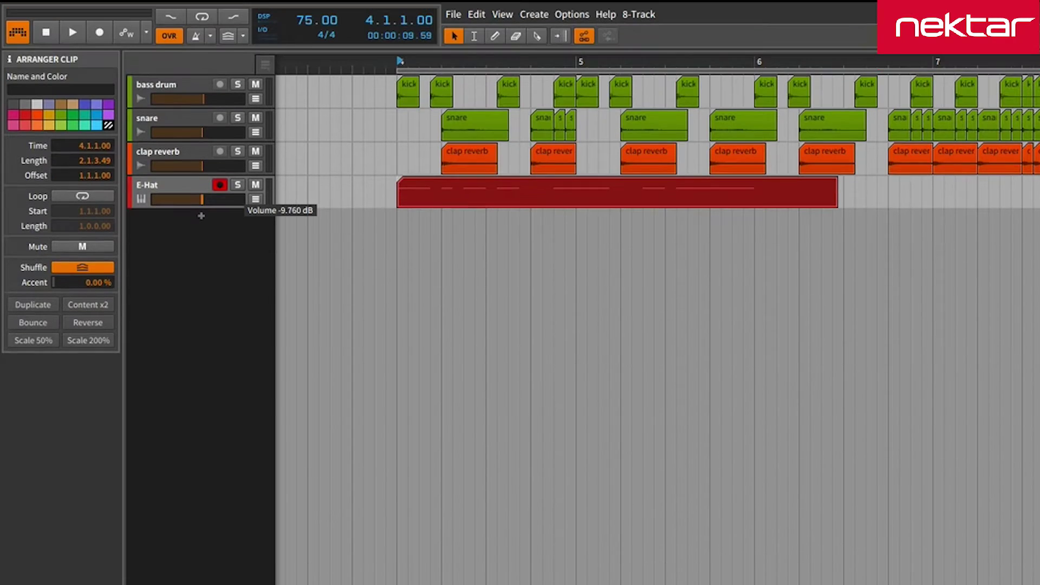
drag(202, 199, 220, 198)
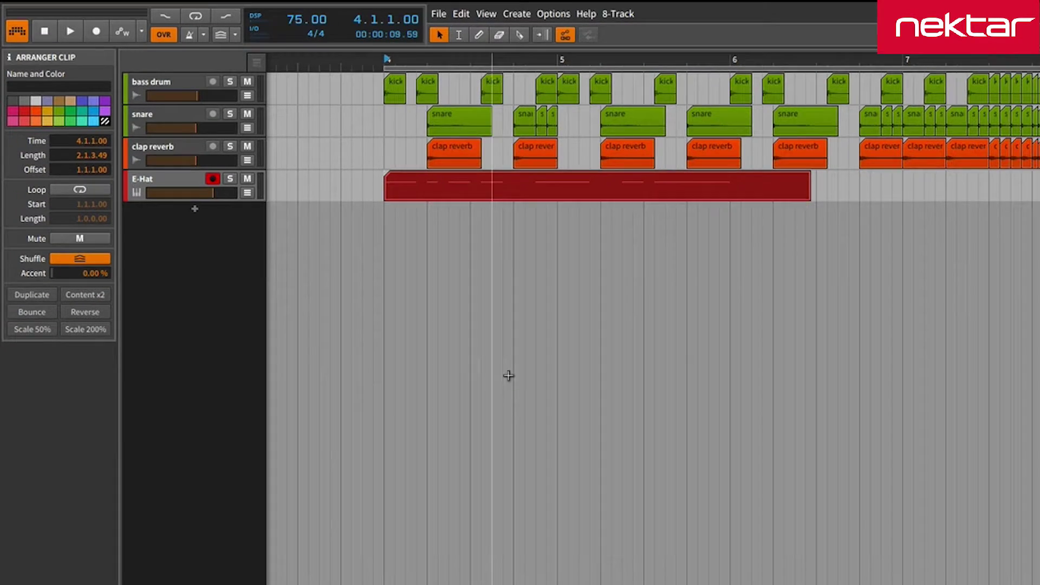
key(space)
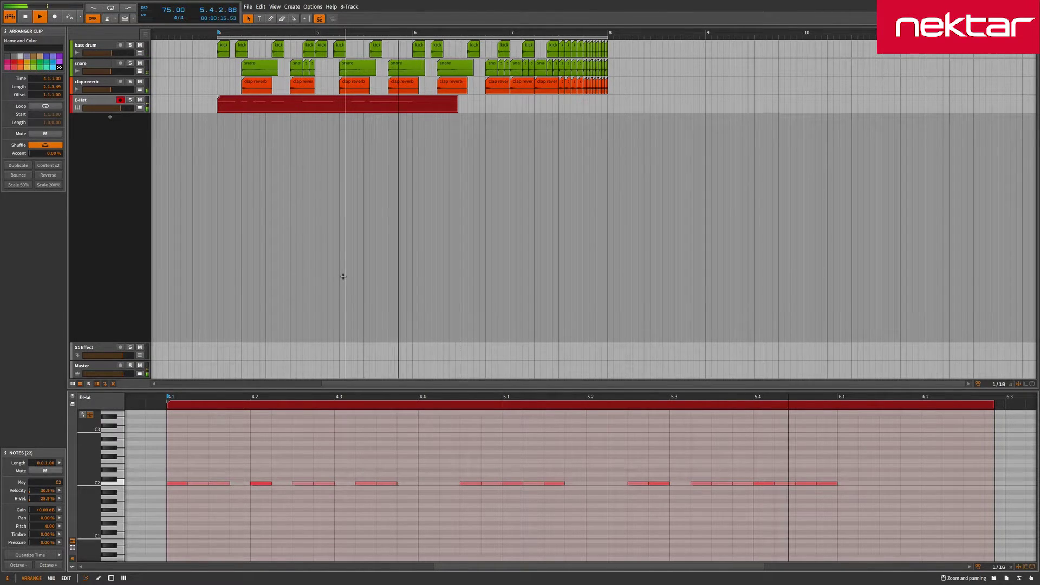
key(space)
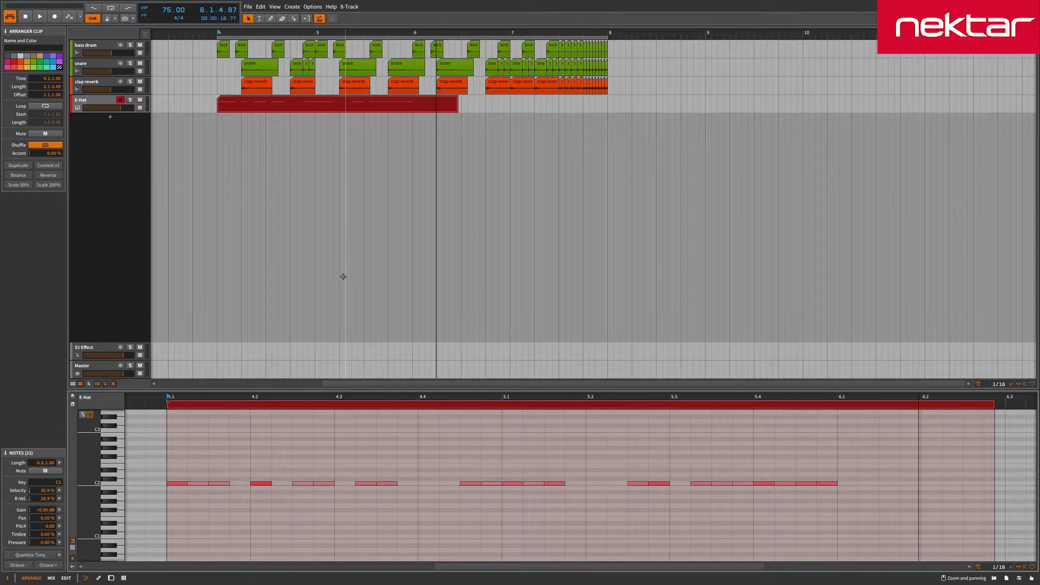
Turn record quantization off and delete the recorded E-Hat clip
click(80, 18)
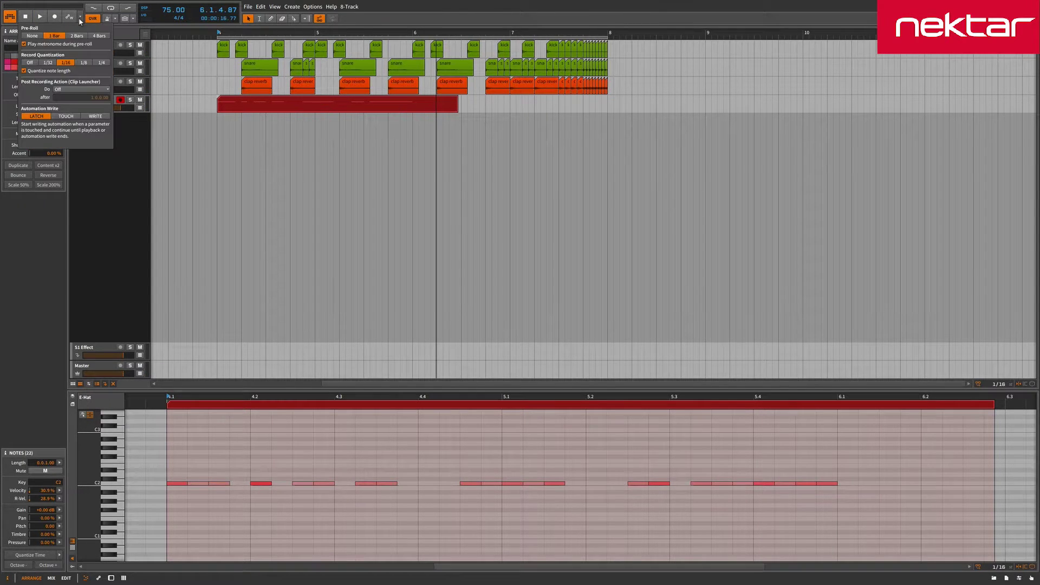
click(30, 63)
click(264, 109)
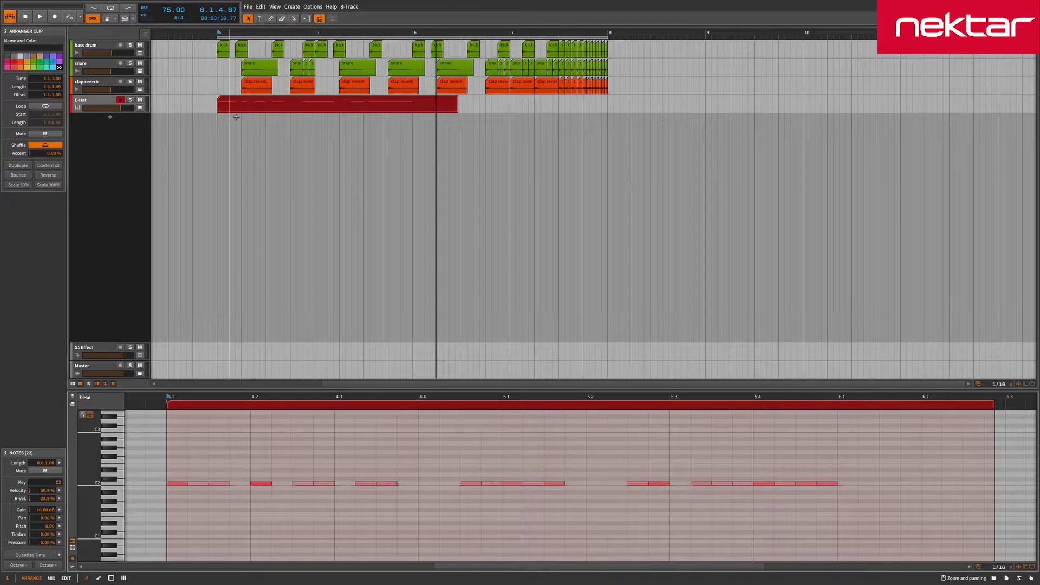
key(Delete)
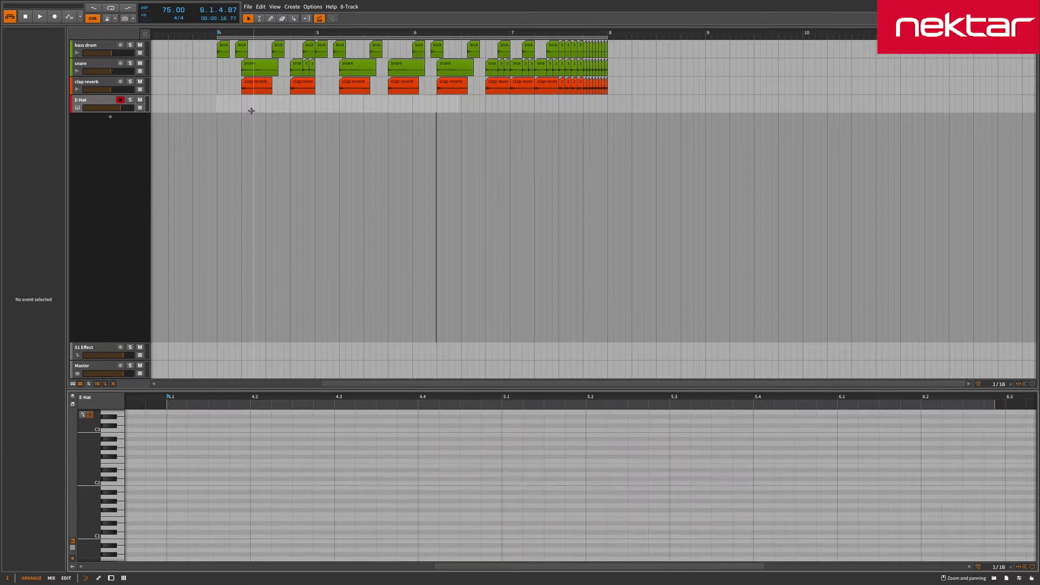
Record an unquantized hi-hat take on the E-Hat track from bar 4 into bar 6
click(217, 104)
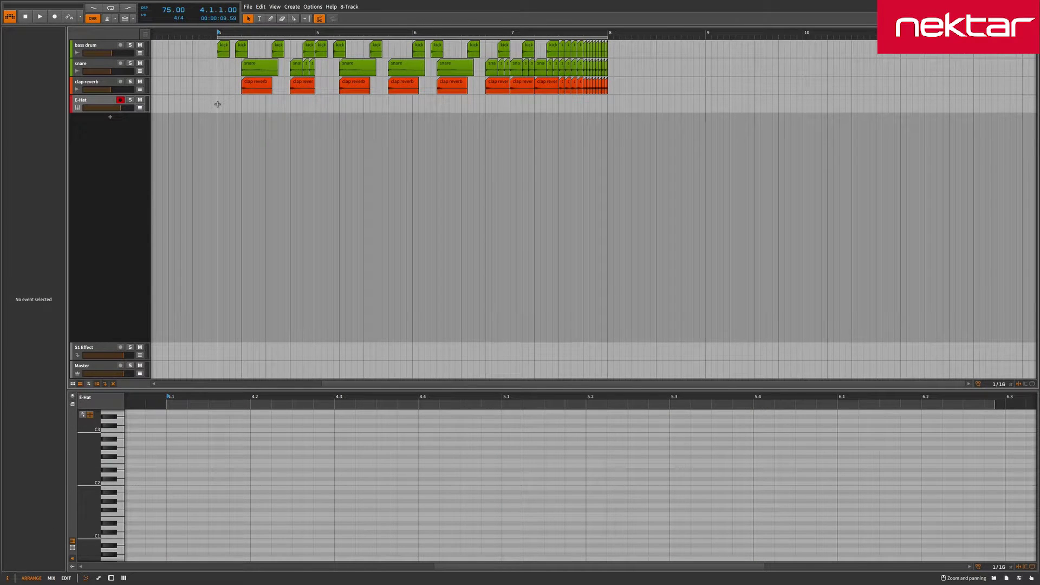
key(shift+r)
key(space)
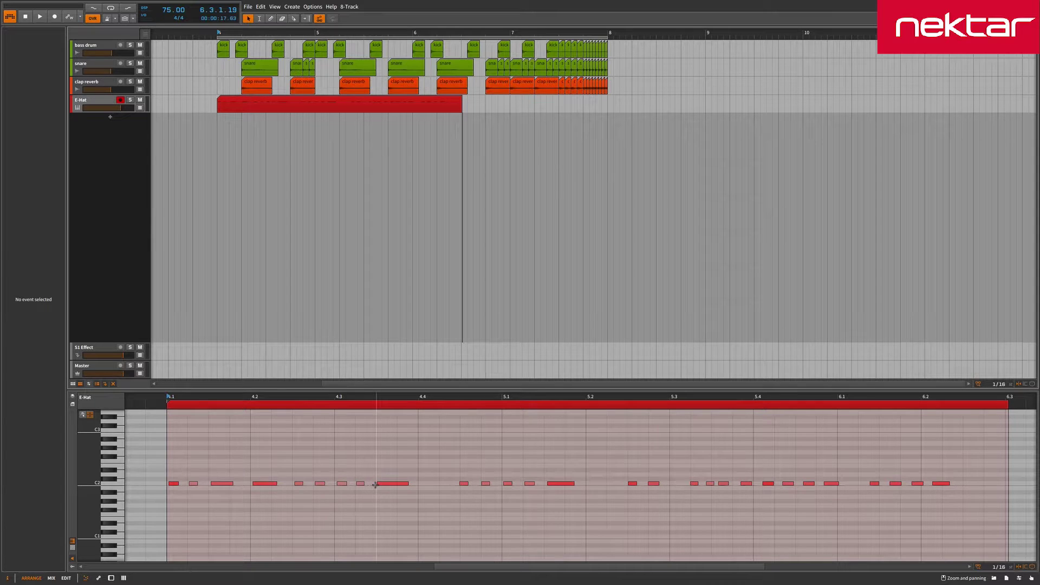
Select all the recorded E-Hat notes and examine how their timing lines up with the beat grid
drag(156, 476, 893, 511)
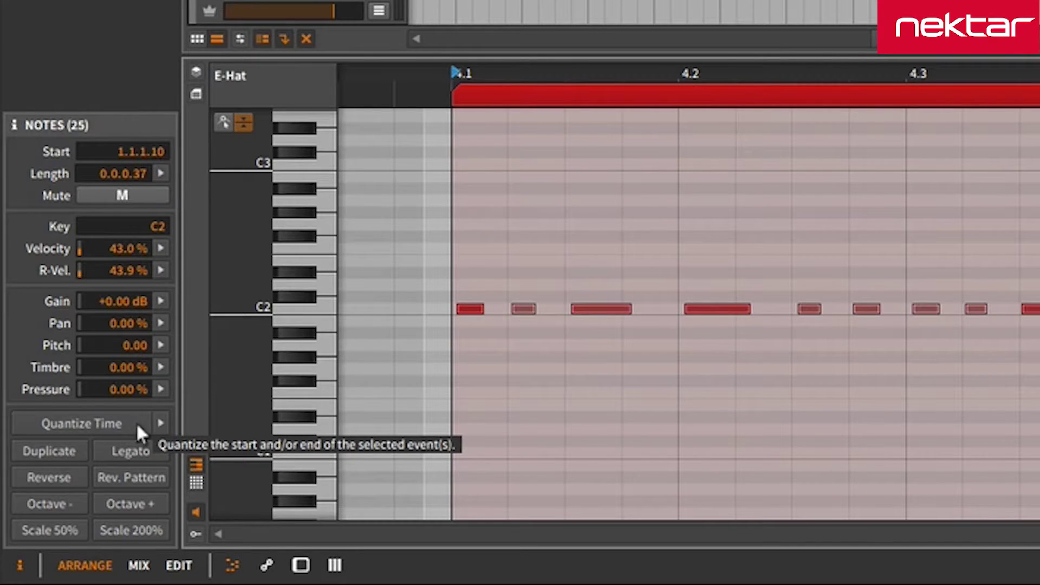
click(160, 424)
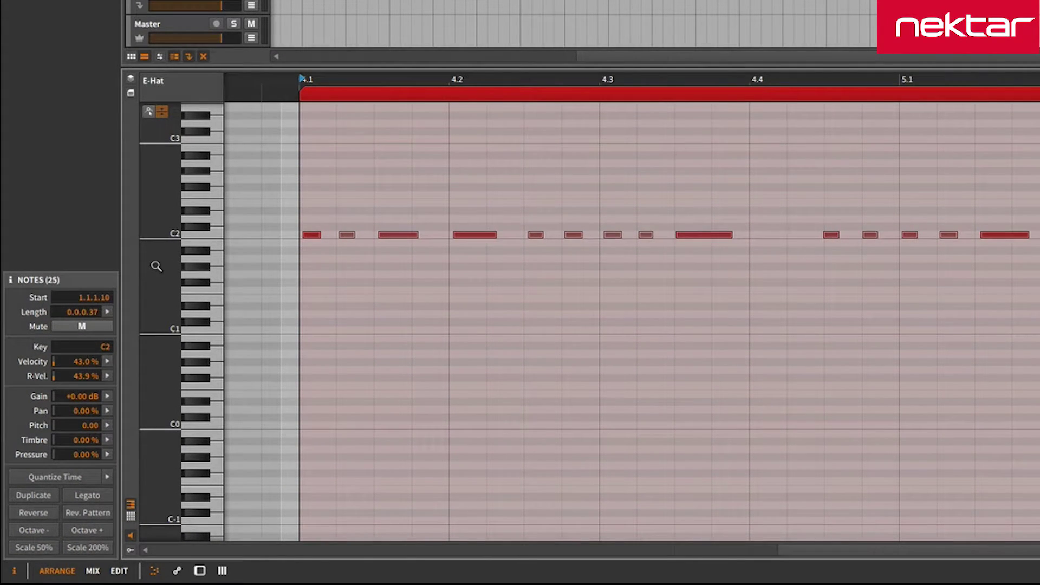
drag(154, 281, 154, 312)
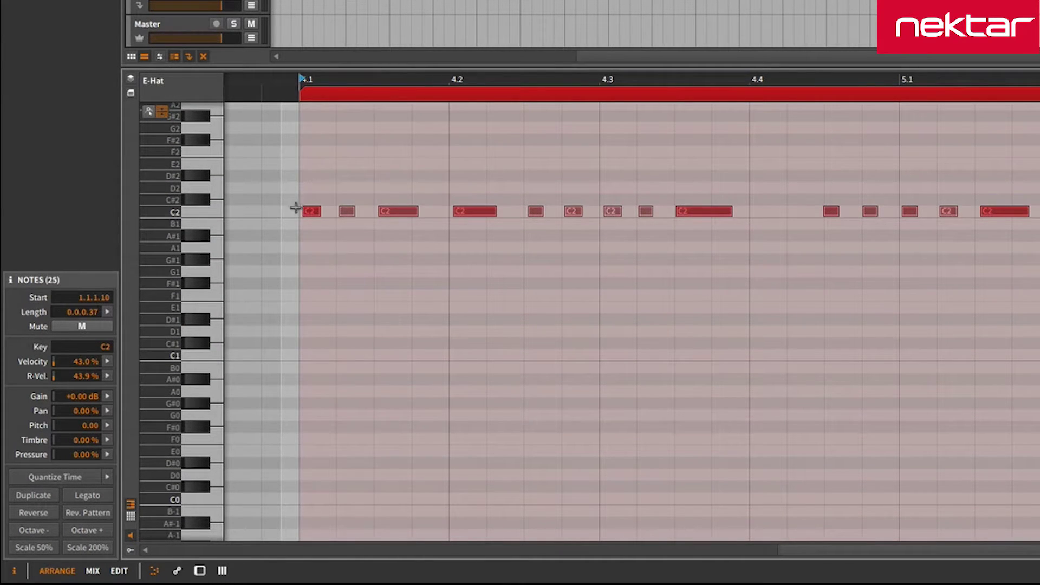
drag(377, 80, 379, 103)
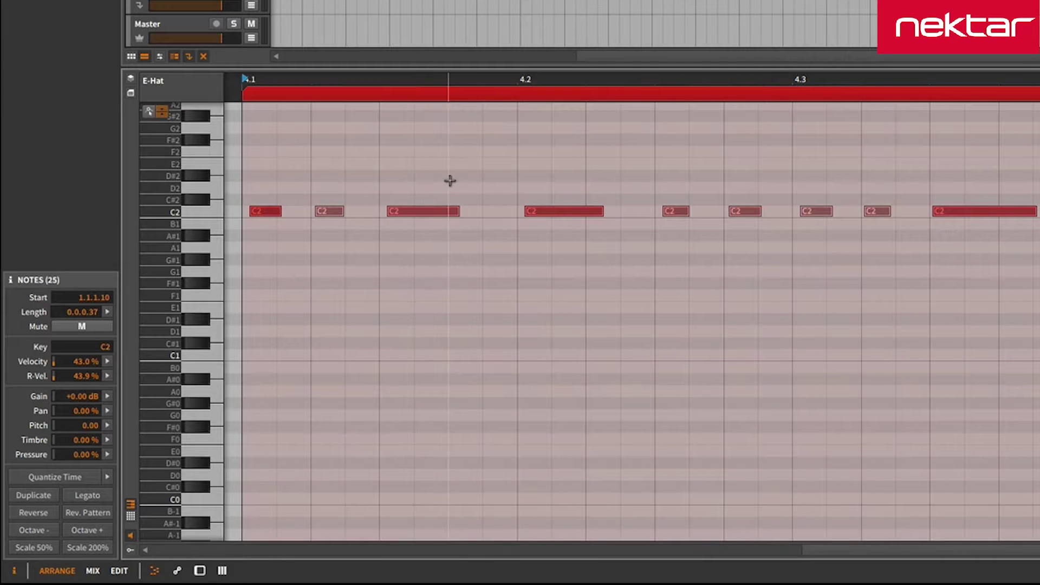
drag(399, 81, 385, 103)
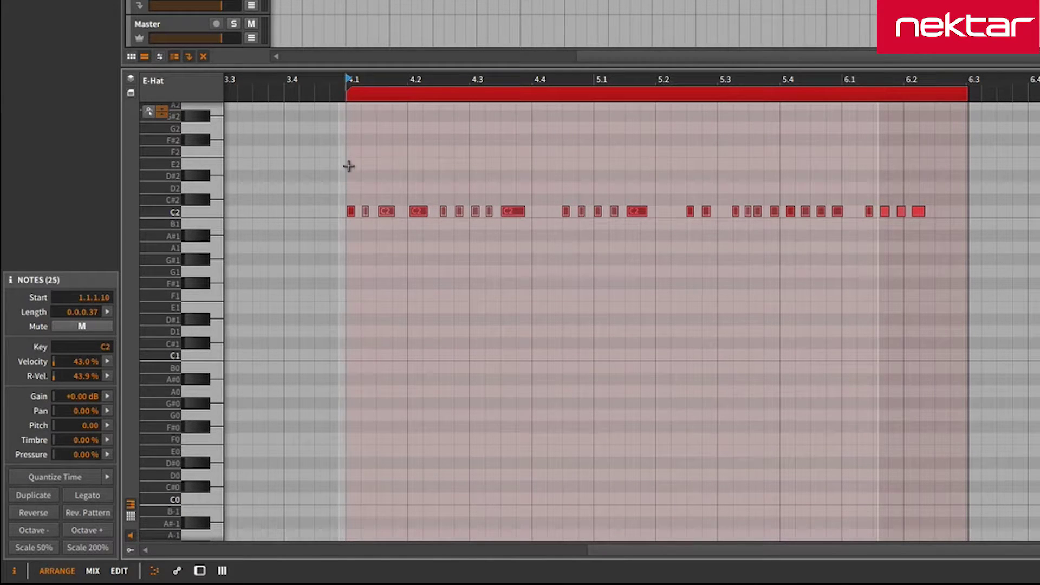
drag(484, 98, 464, 104)
drag(574, 101, 563, 97)
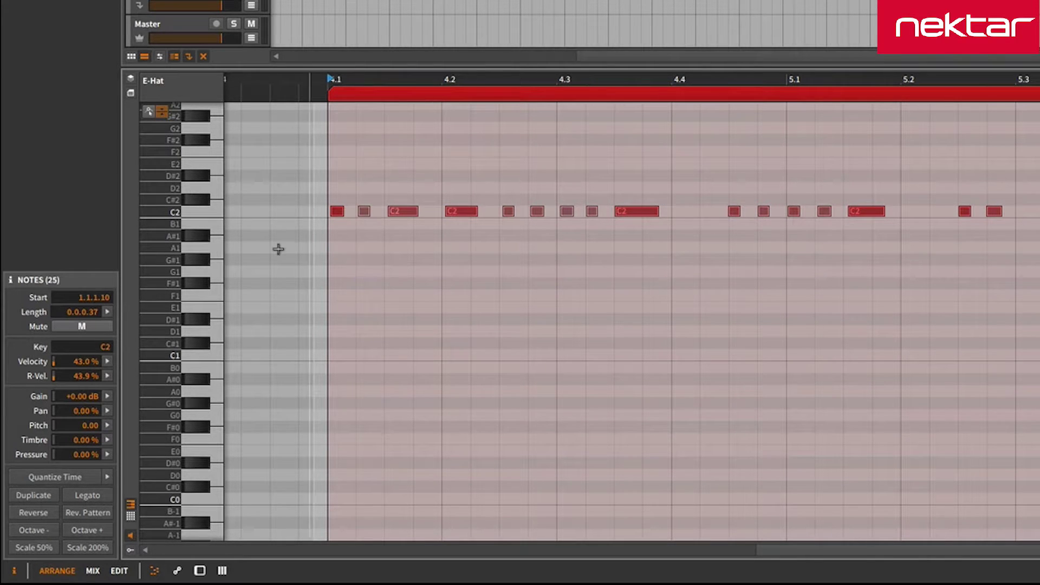
Quantize the C2 notes from 4.1 to just past 5.1 to a custom straight 1/16 grid with 100% start amount
drag(314, 180, 814, 341)
click(107, 477)
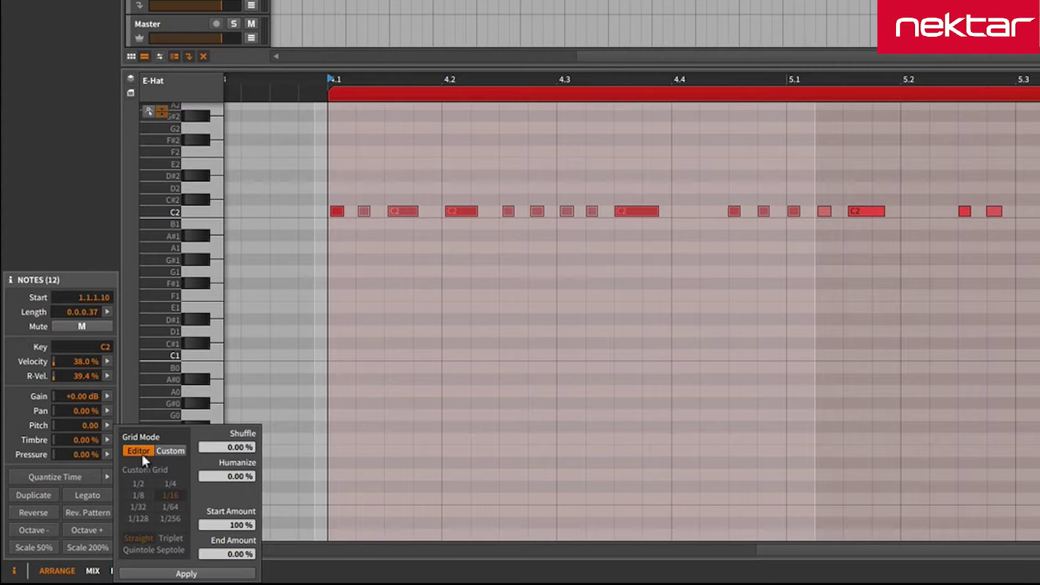
click(170, 450)
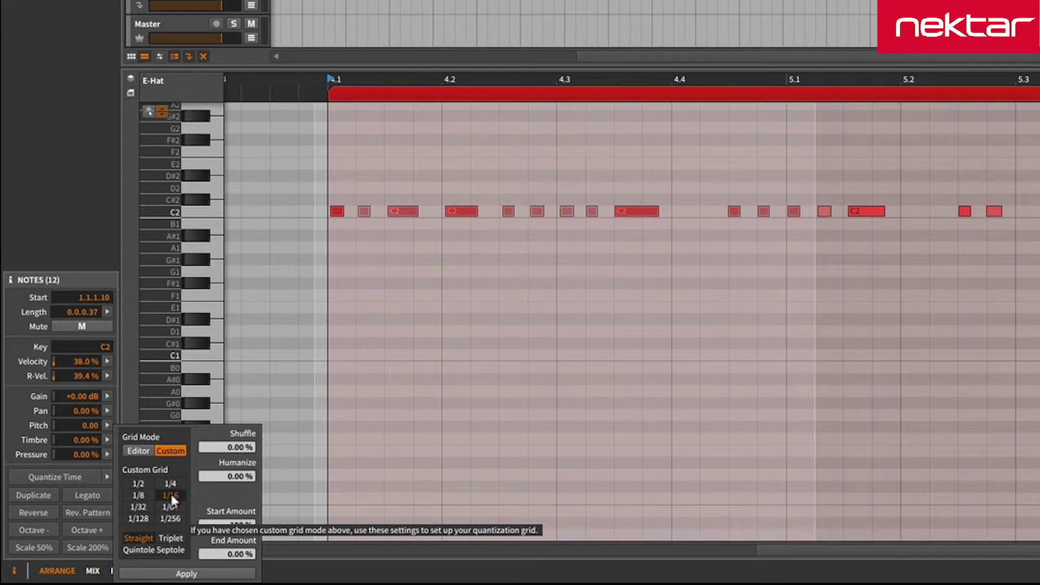
click(201, 575)
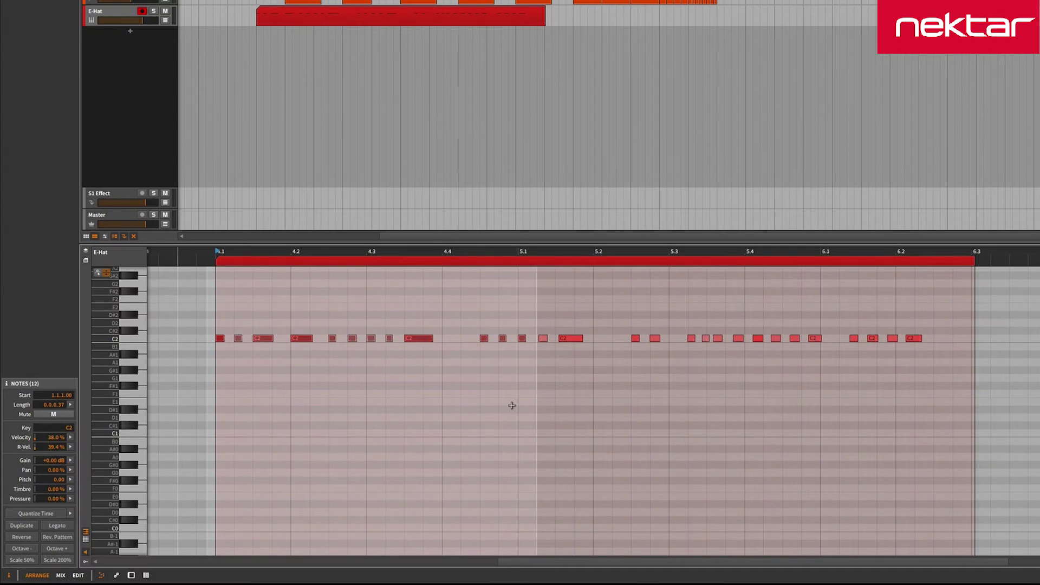
Try a custom 1/8 quantization on the notes from just before 5.1 to the clip's end, and undo it with the grid set back to 1/16
click(506, 321)
drag(504, 320, 944, 394)
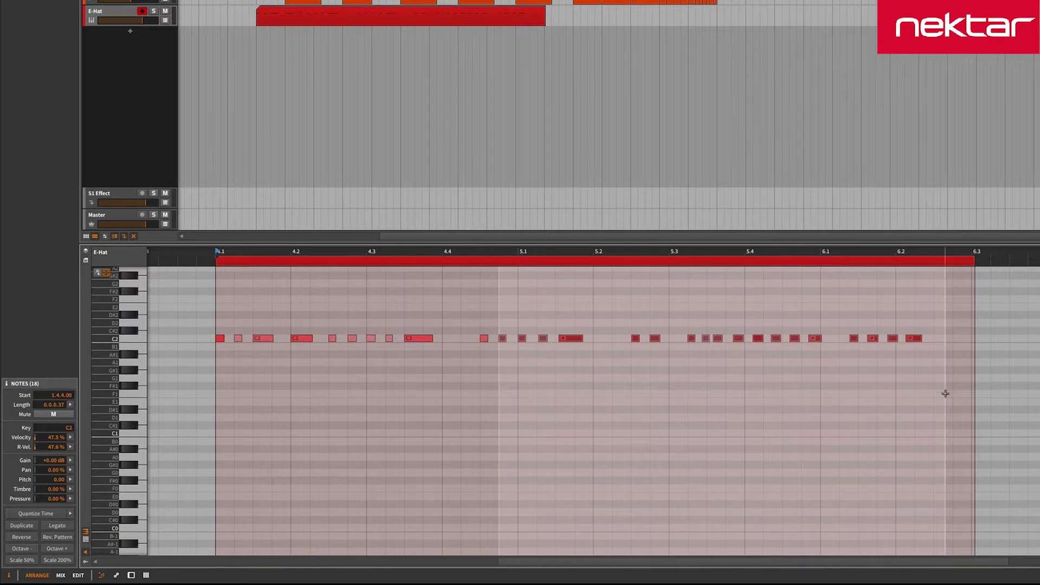
click(71, 513)
click(113, 525)
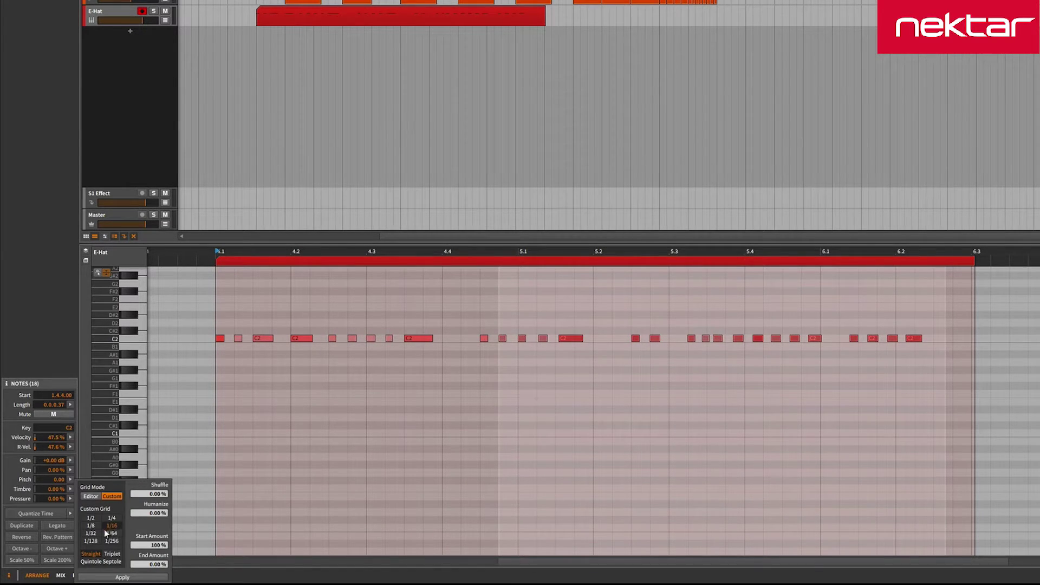
click(100, 527)
click(139, 577)
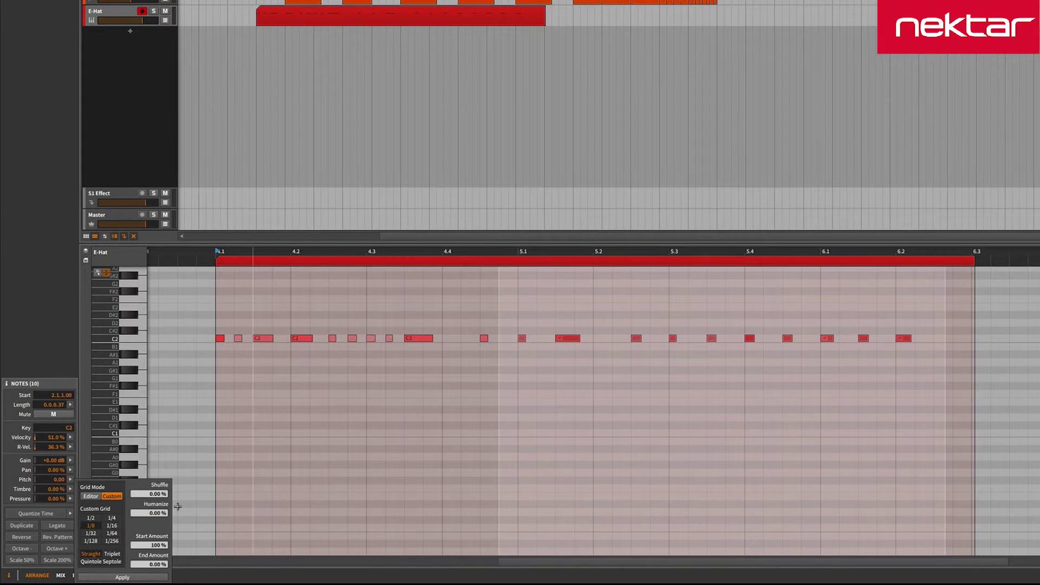
click(111, 525)
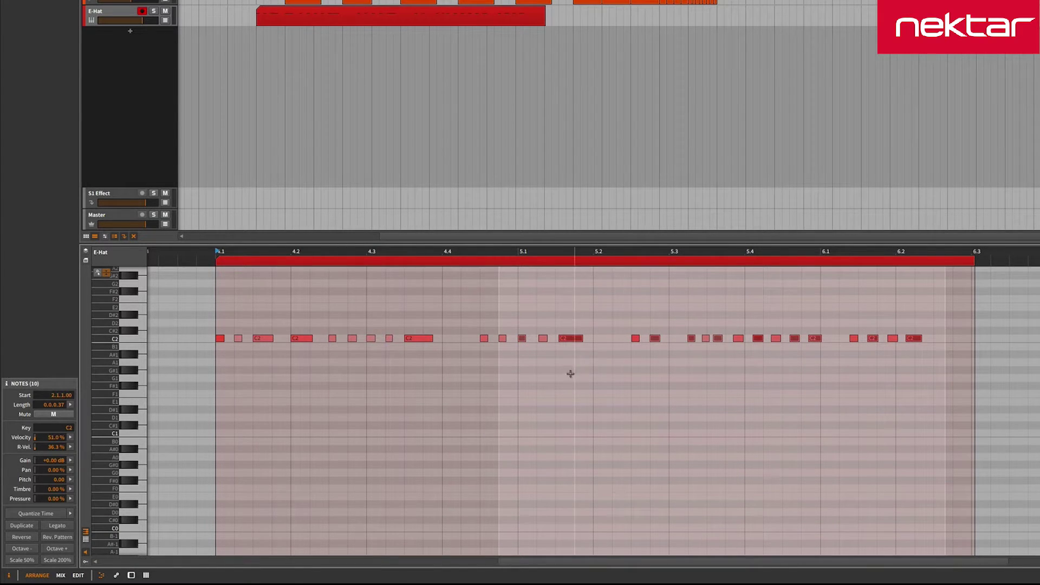
Select all C2 notes in the E-Hat clip and open their quantize settings
click(643, 383)
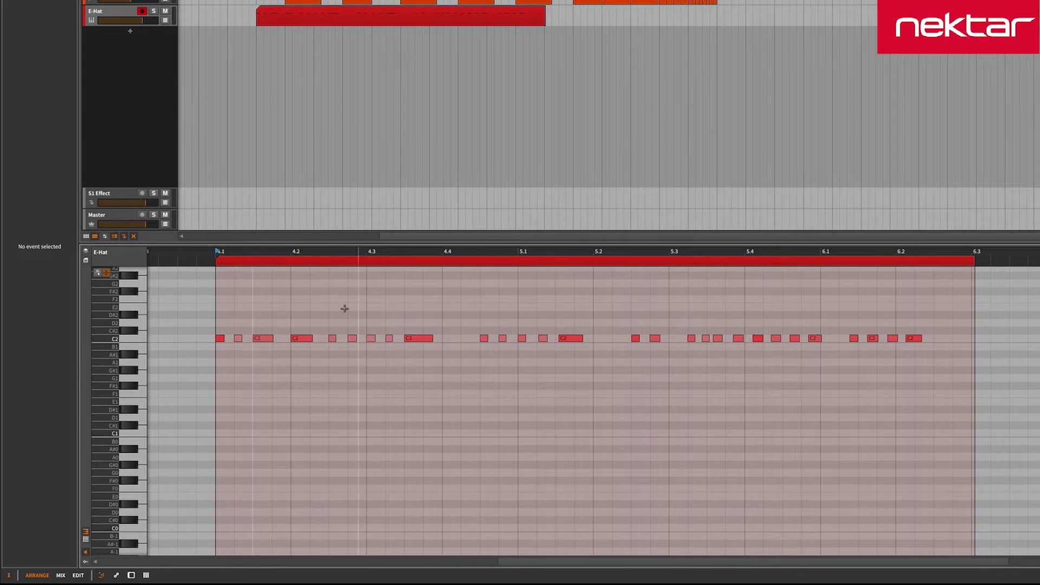
click(136, 341)
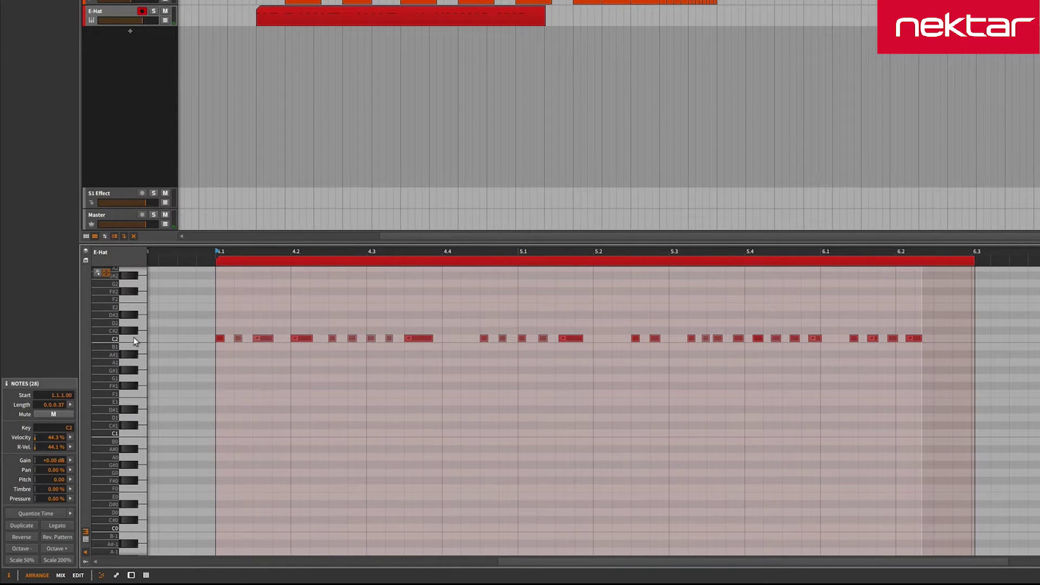
click(101, 575)
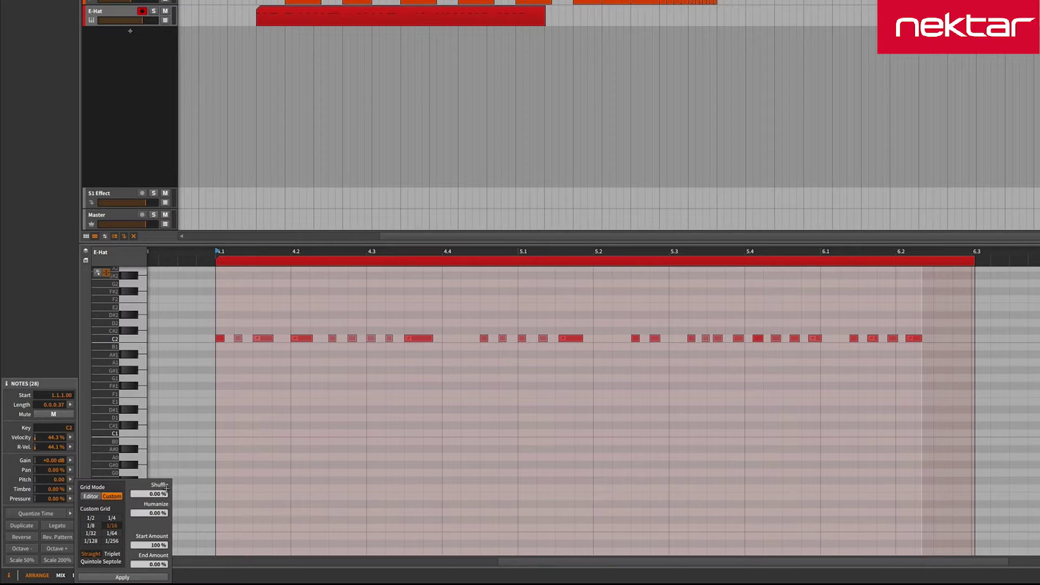
Try different Shuffle and Humanize amounts in the quantize settings and return both to 0%
drag(159, 499, 159, 411)
drag(158, 497, 158, 502)
drag(158, 497, 158, 536)
drag(152, 516, 278, 423)
mouse_move(155, 519)
mouse_down()
mouse_move(155, 485)
mouse_move(155, 524)
mouse_up()
Quantize the selected hi-hat notes to the straight 1/16 grid with 100% start and end amounts, and reset the end amount to 0%
drag(158, 564, 158, 548)
click(152, 578)
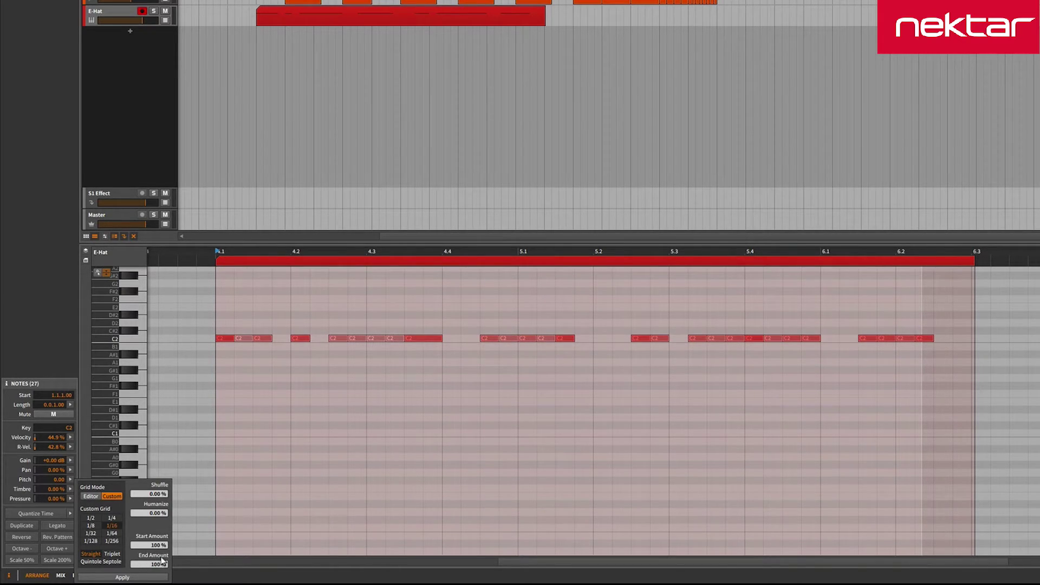
drag(155, 567, 155, 584)
click(403, 215)
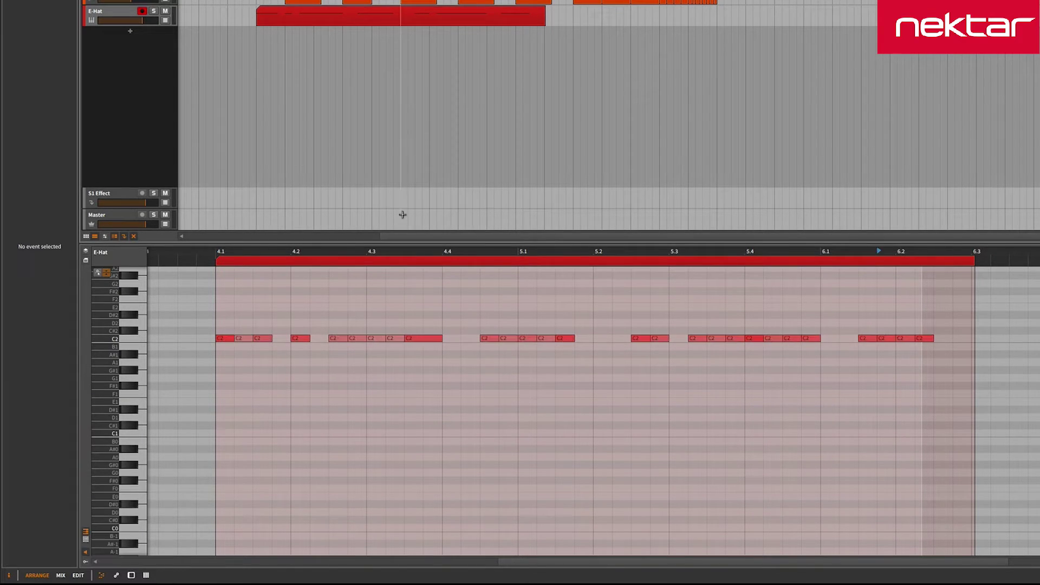
Close the note editor and delete the part of the E-Hat clip that extends past the start of bar 6
click(103, 575)
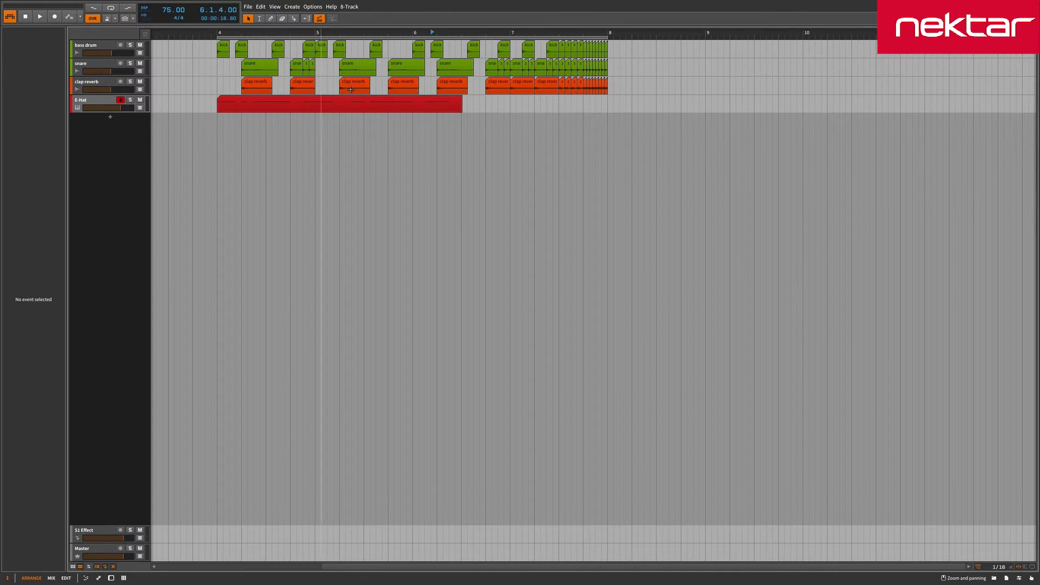
key(2)
click(412, 117)
drag(412, 118, 464, 107)
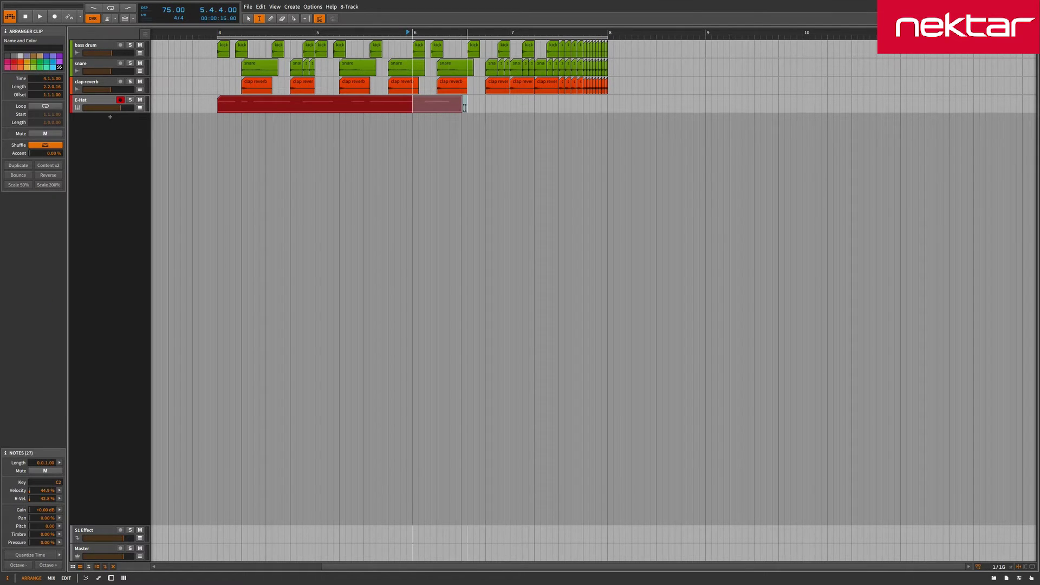
key(Delete)
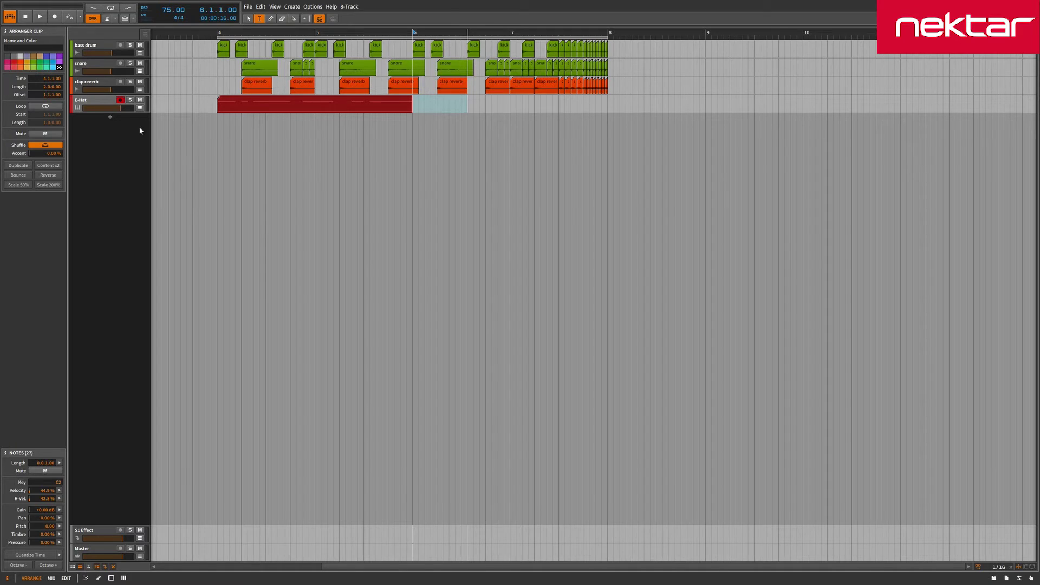
Add a new track below E-Hat with the Analog Unkle preset from Bitwig's Bass category, browsing past Acido
double_click(104, 115)
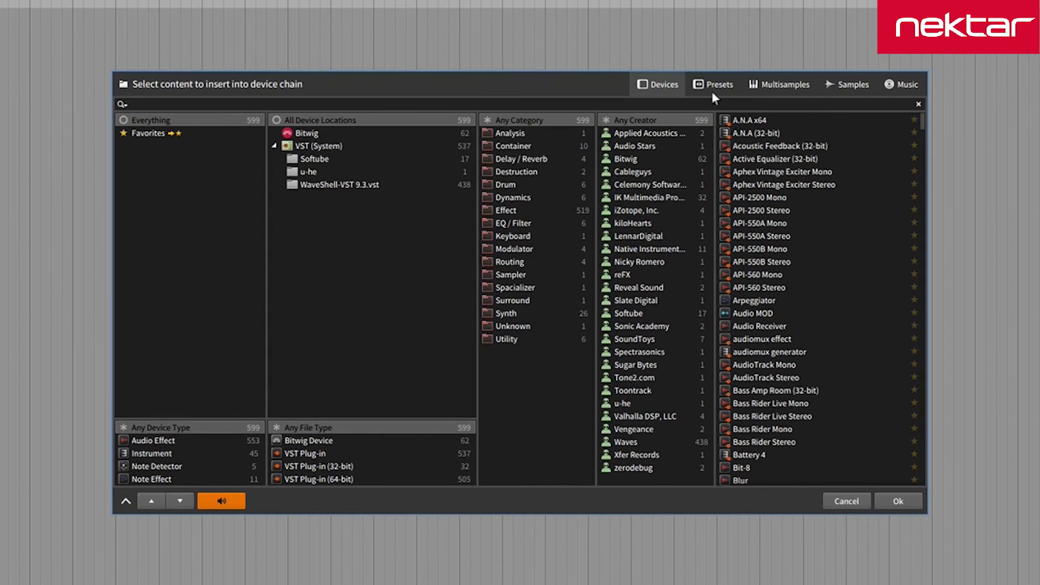
click(713, 92)
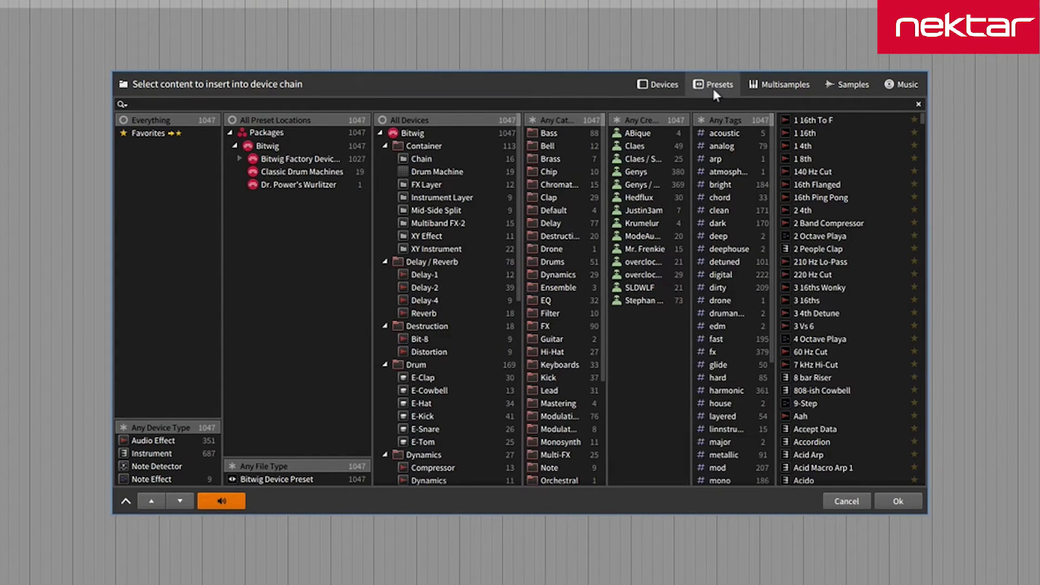
click(271, 145)
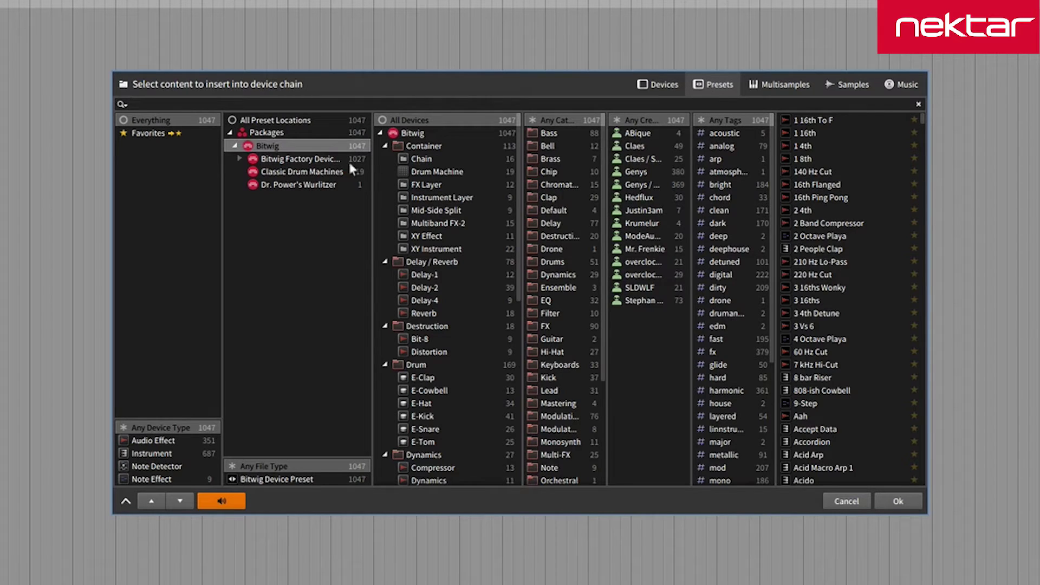
click(553, 136)
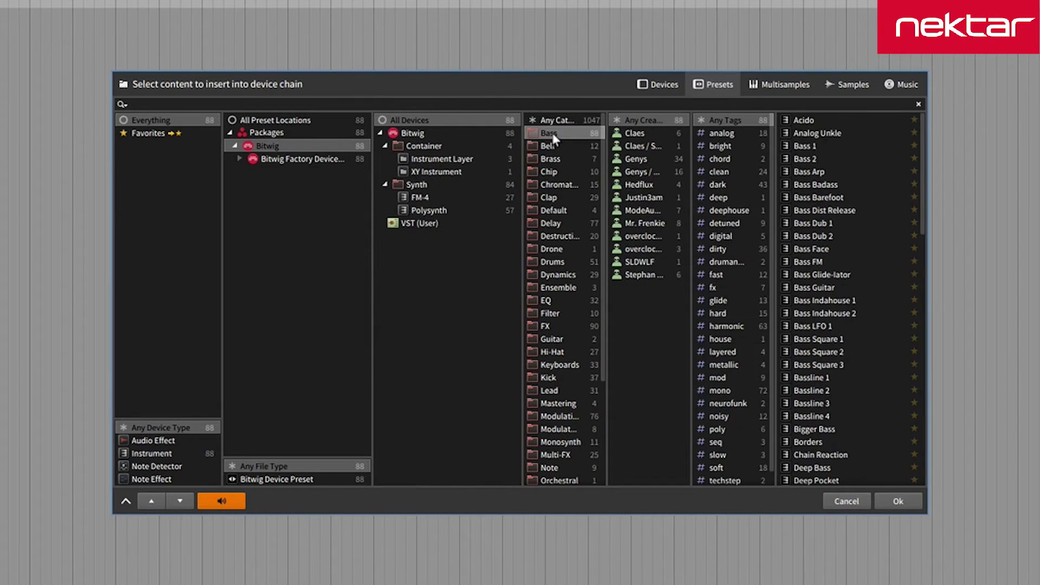
click(815, 121)
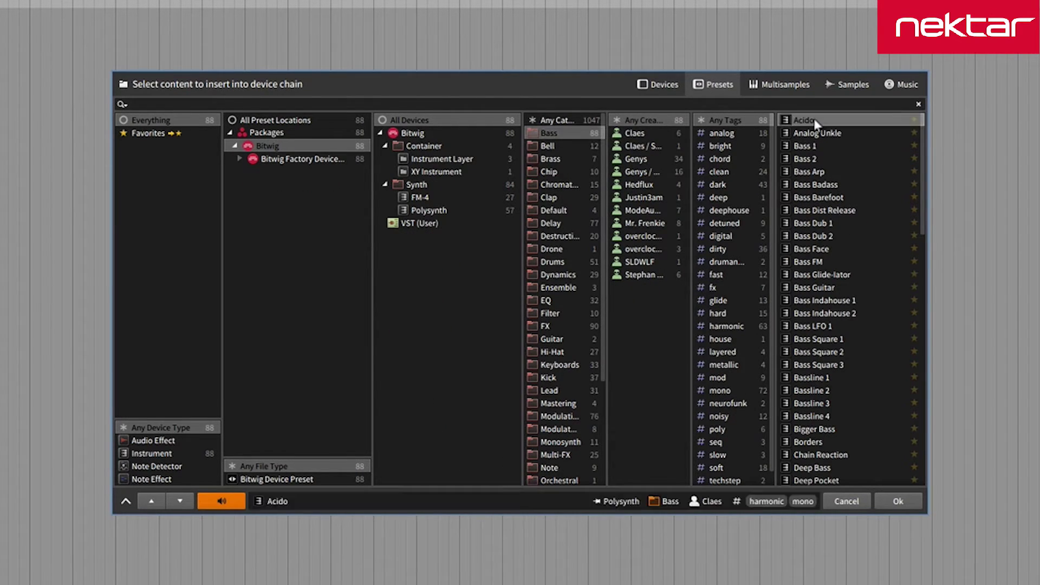
click(811, 132)
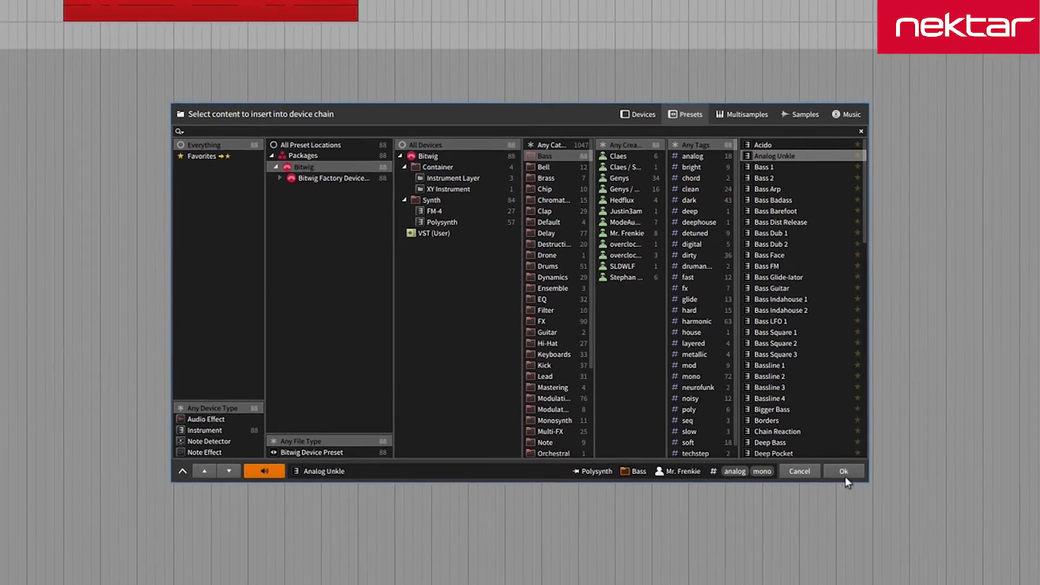
click(897, 501)
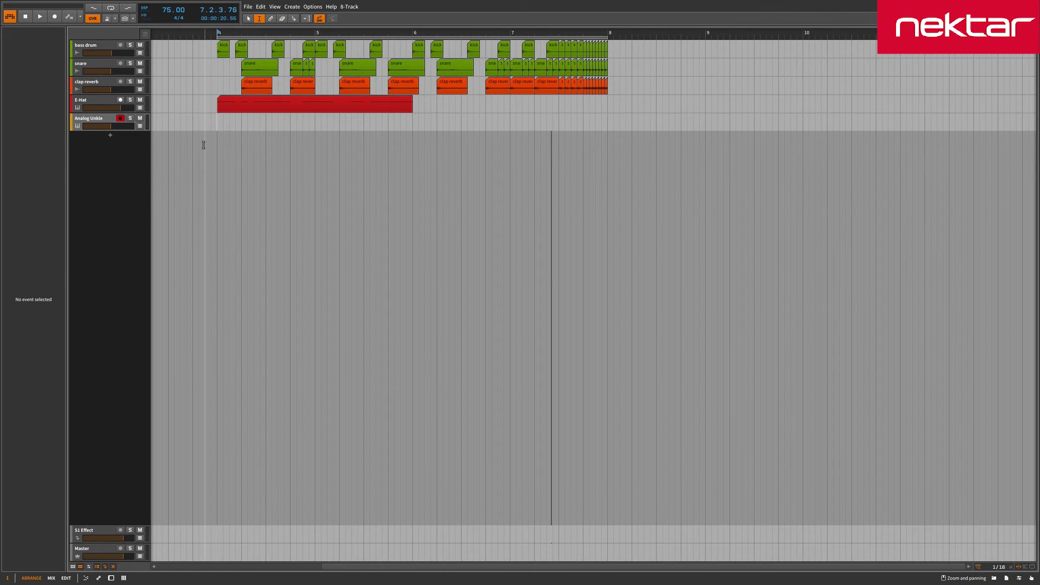
Record a bass line on the Analog Unkle track from bar 4 to about 6.4, and open the clip in the note editor
key(space)
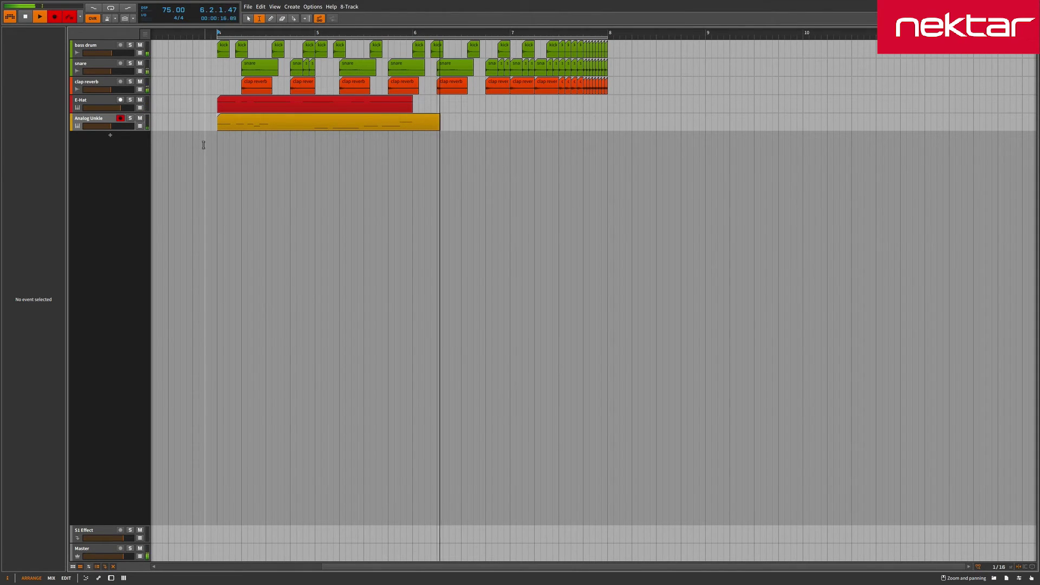
key(space)
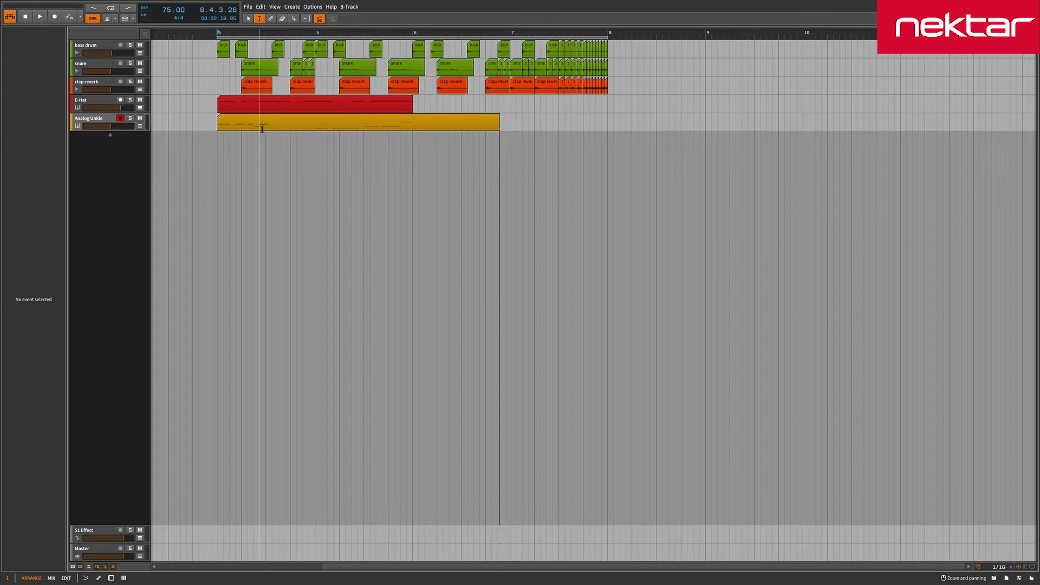
click(294, 129)
double_click(293, 129)
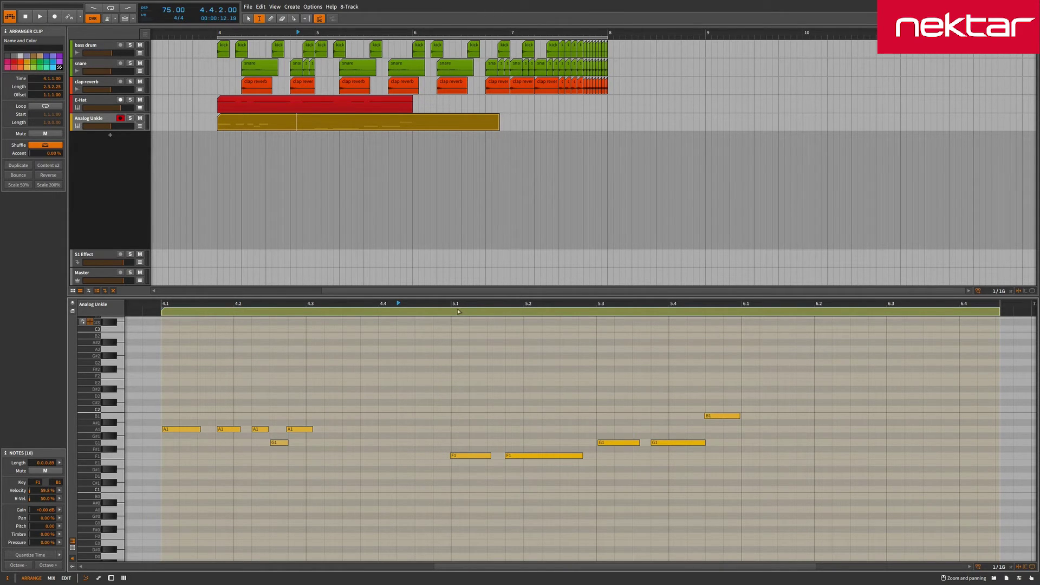
Examine the bass notes' timing around 5.1 and select the first F1 note to compare it with the grid line
key(1)
scroll(459, 312, up, 3)
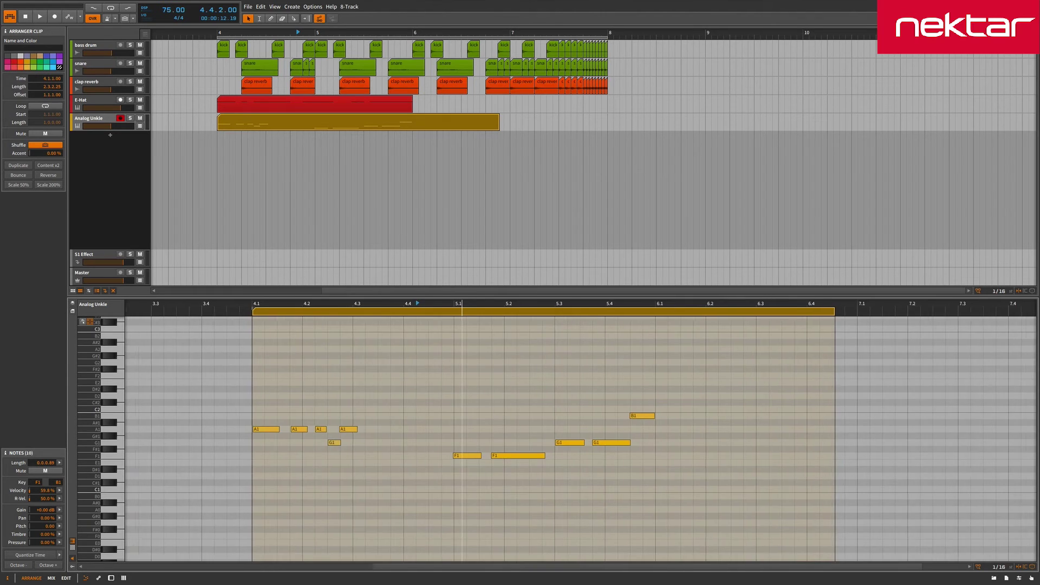
scroll(460, 312, up, 1)
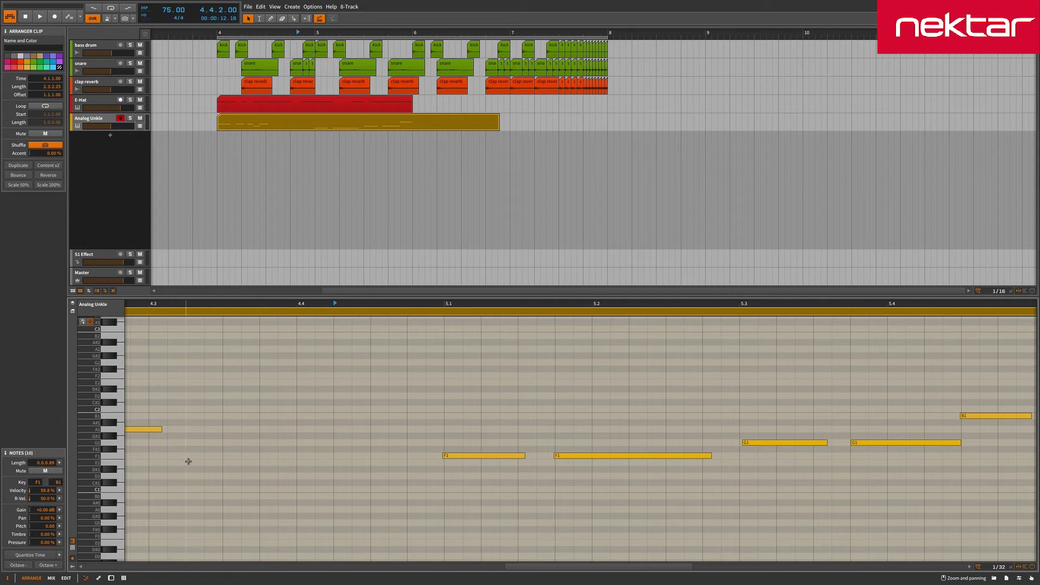
click(331, 484)
drag(338, 484, 528, 429)
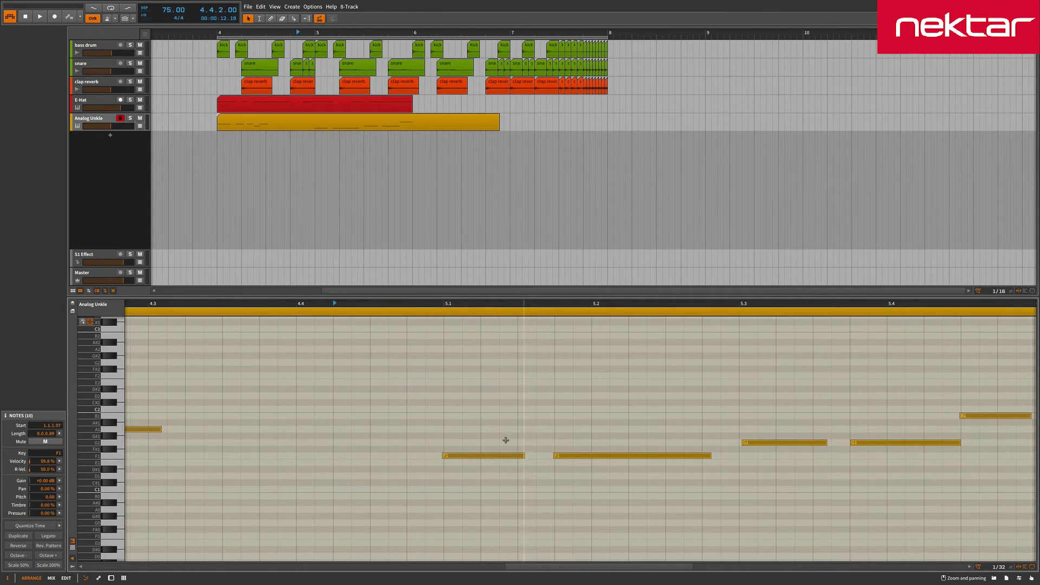
click(458, 477)
drag(411, 476, 512, 409)
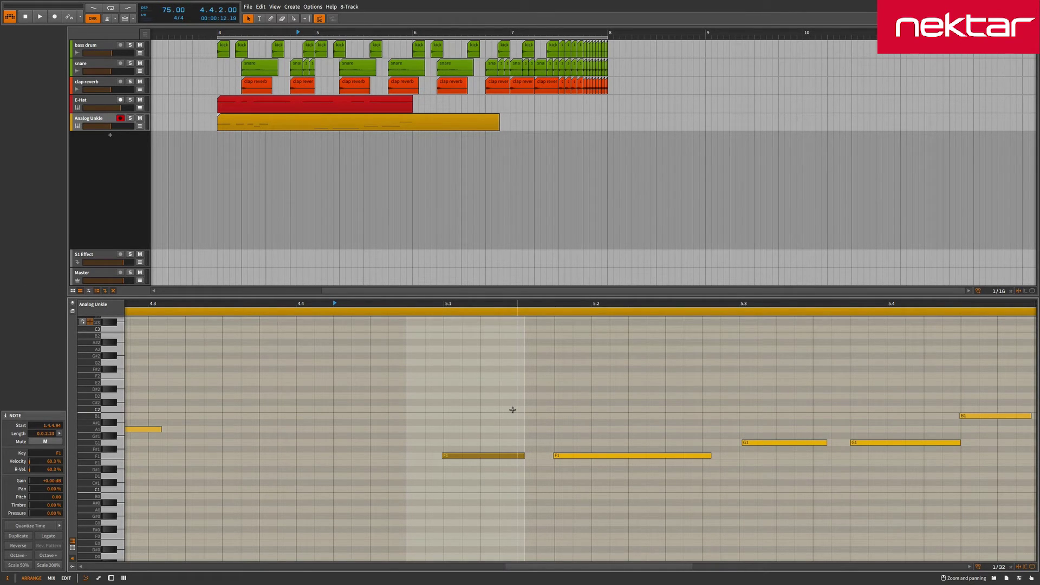
Quantize the starts of all bass notes to the custom straight 1/16 grid with 100% start and 0% end amount
key(ctrl+a)
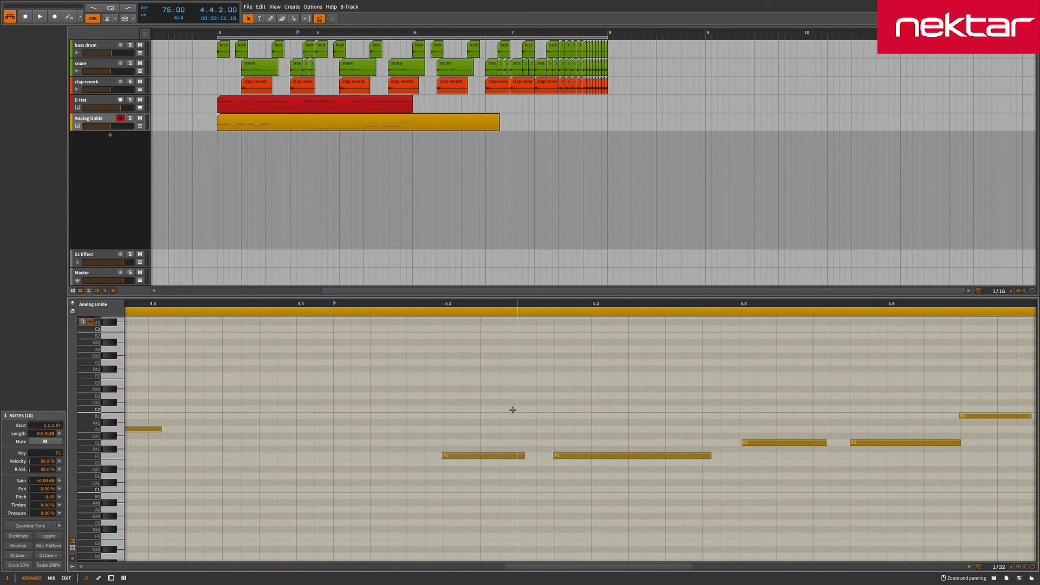
click(60, 525)
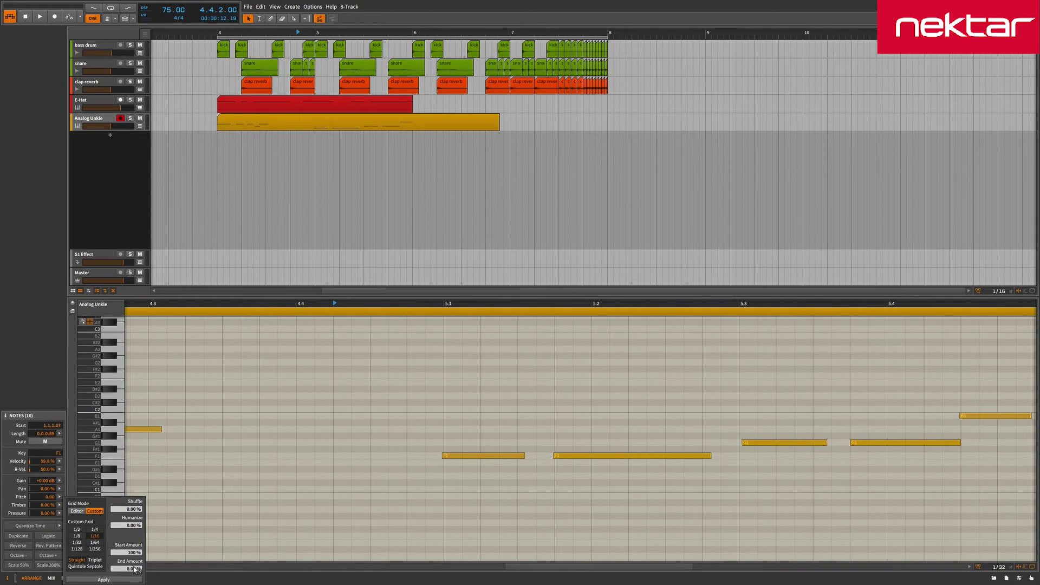
click(475, 470)
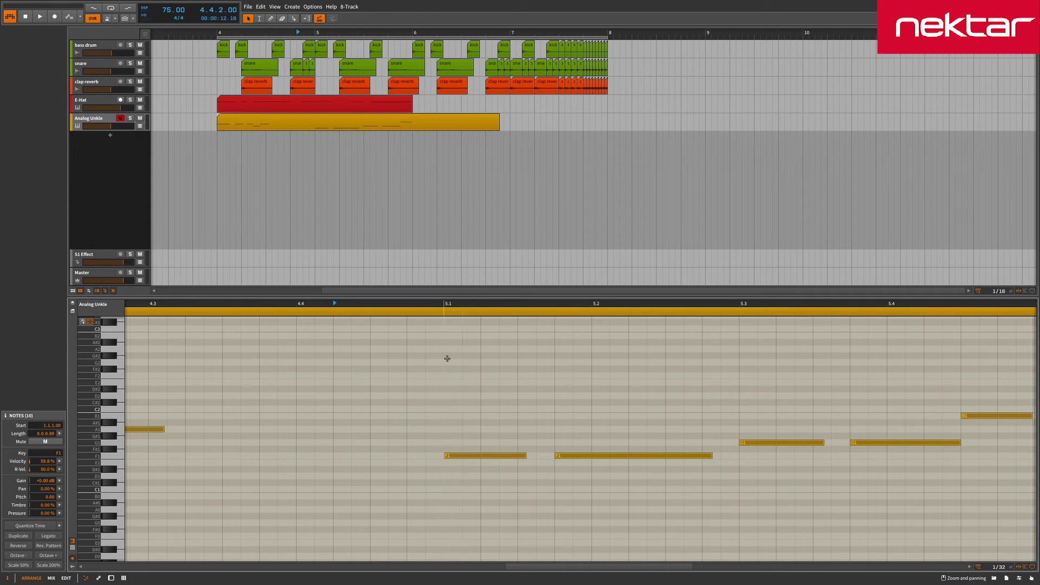
double_click(467, 305)
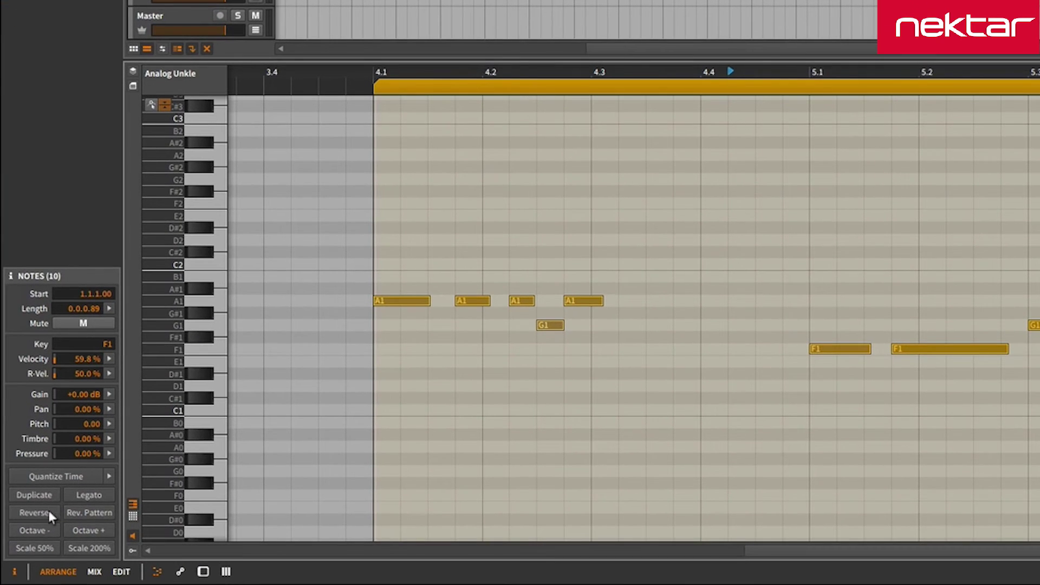
Try Reverse Pattern and Reverse on all the bass notes, and reverse them back
click(107, 514)
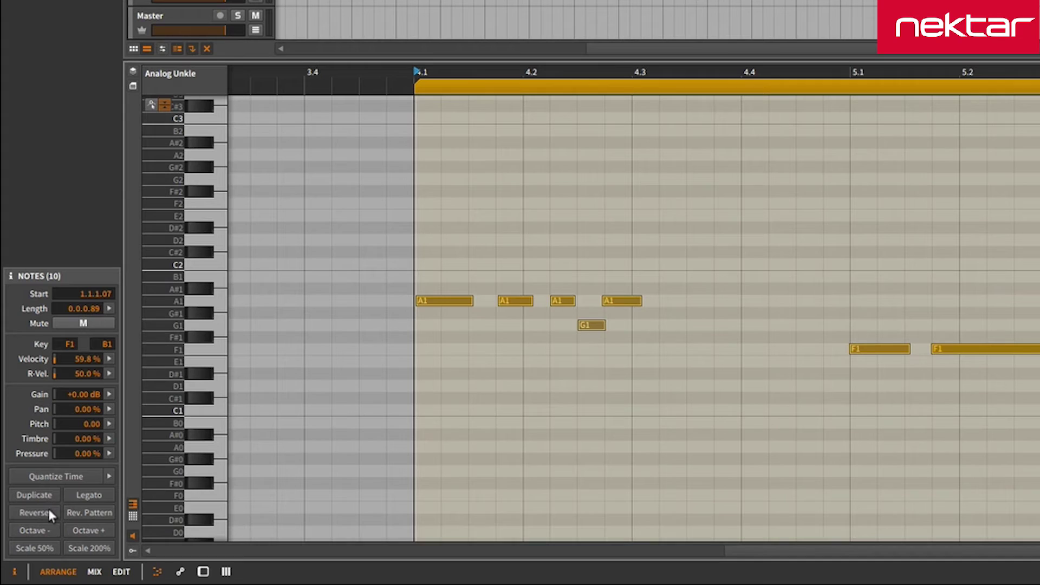
click(48, 511)
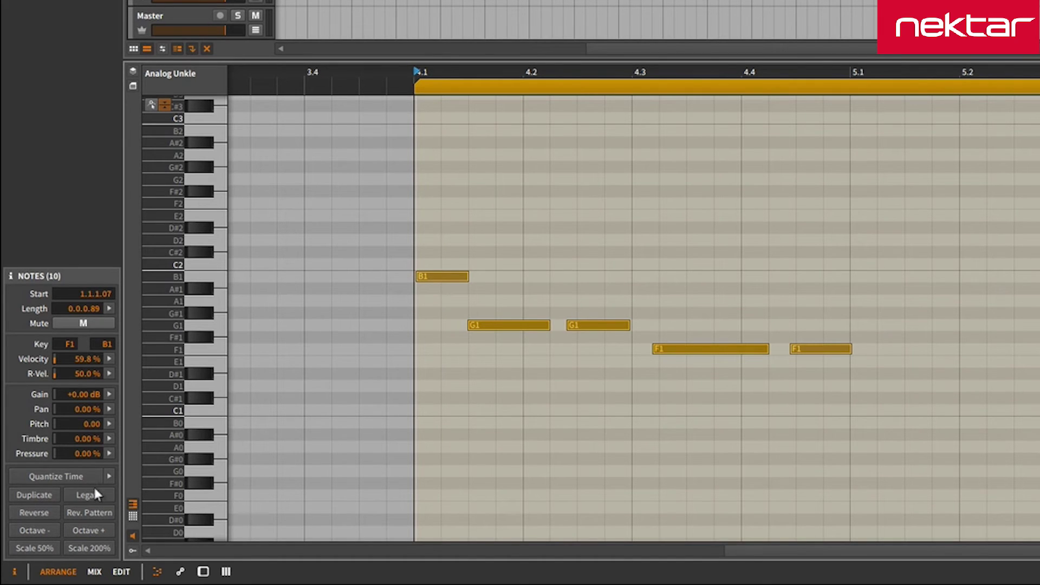
click(32, 515)
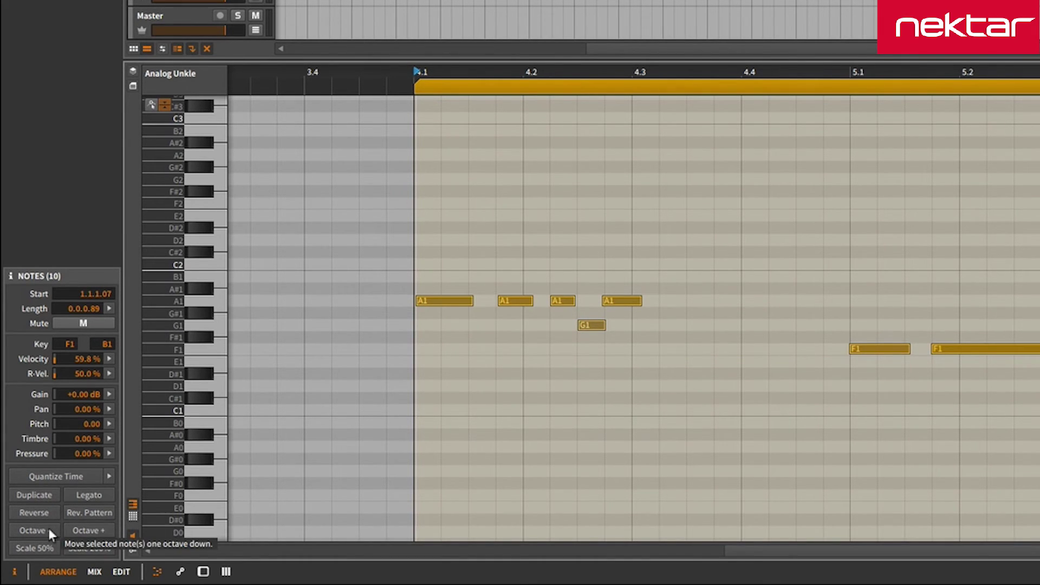
Transpose all the bass notes one octave down, two octaves up and one octave back down
click(49, 530)
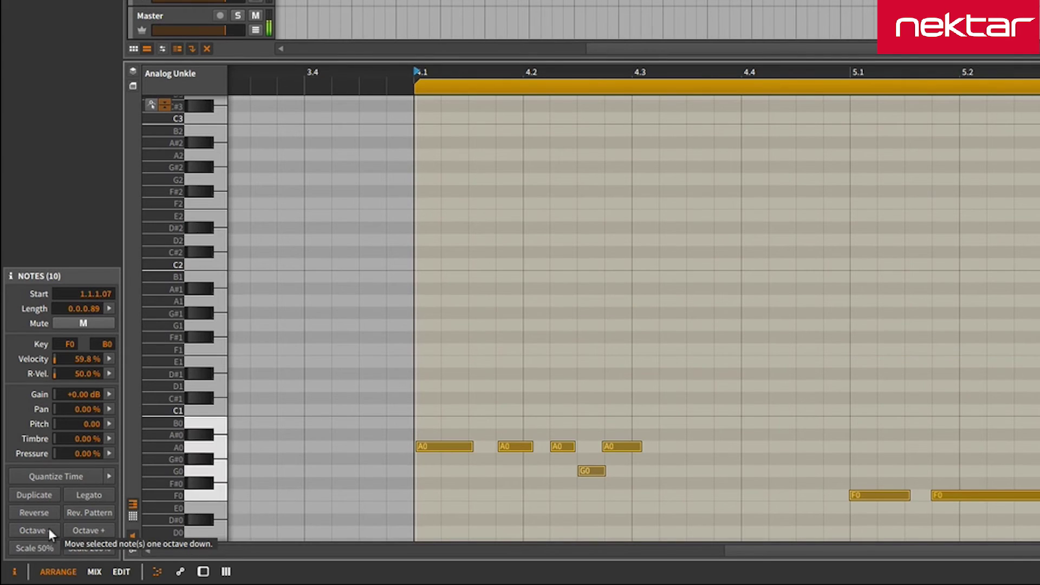
click(86, 528)
click(86, 528)
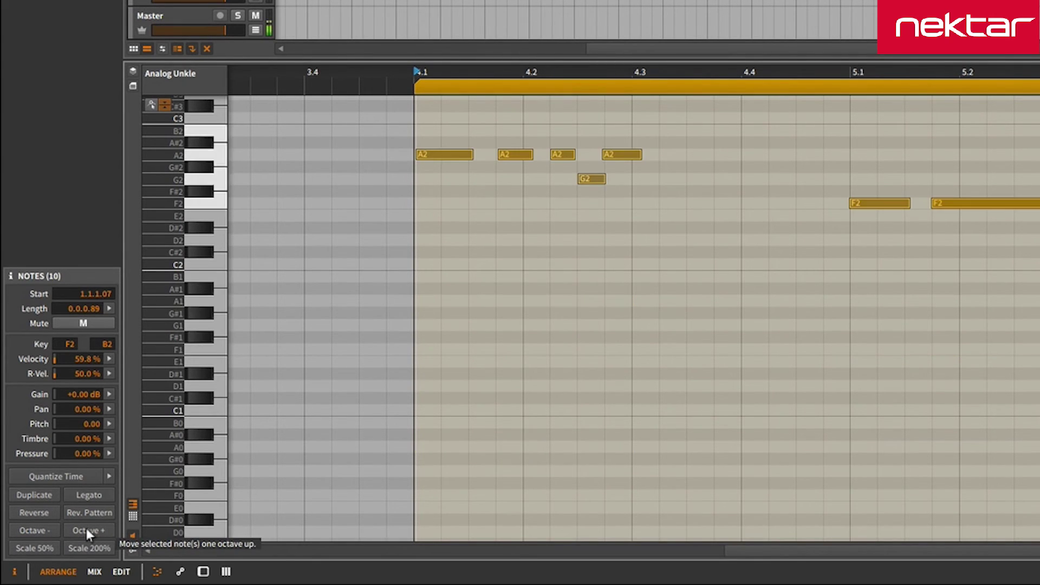
click(54, 535)
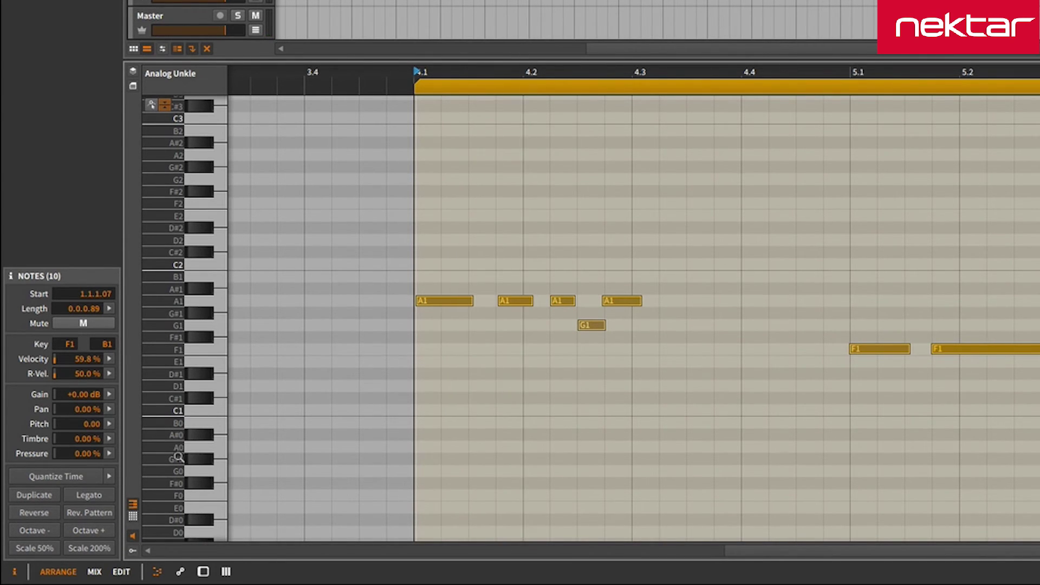
Try Legato on the selected bass notes and undo it, and duplicate all the notes after the originals
click(106, 496)
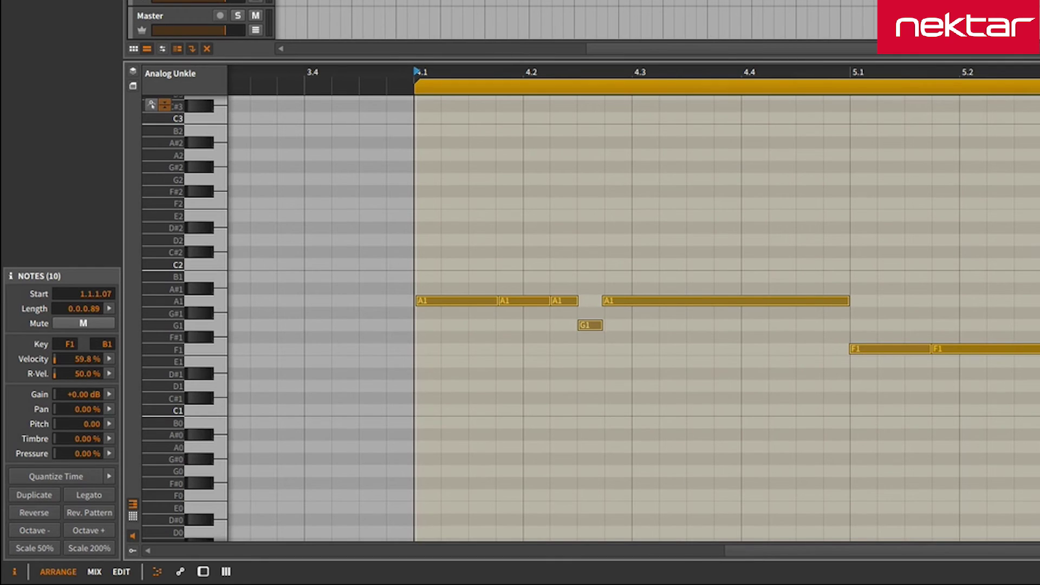
key(ctrl+z)
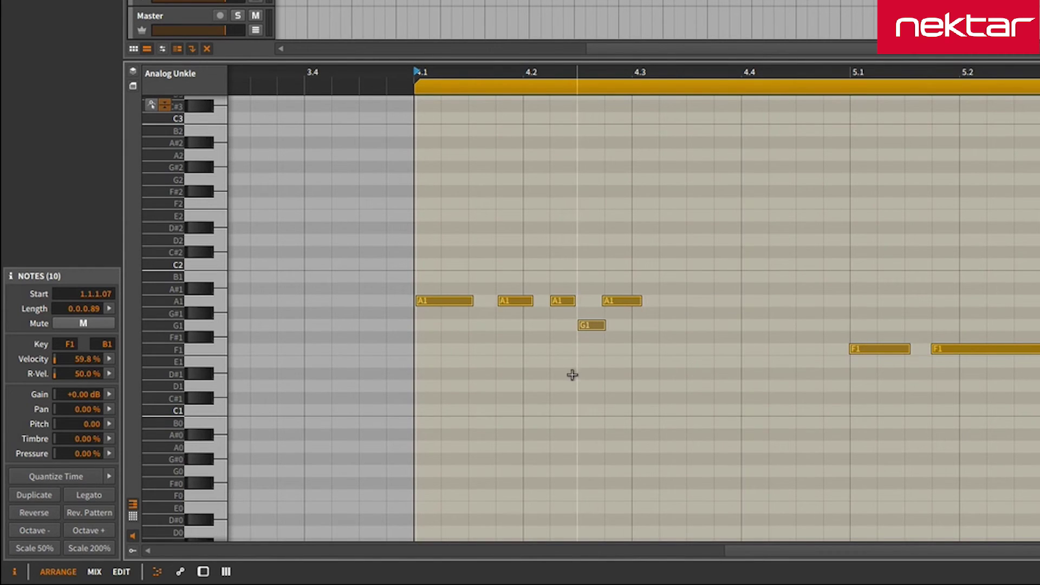
click(43, 494)
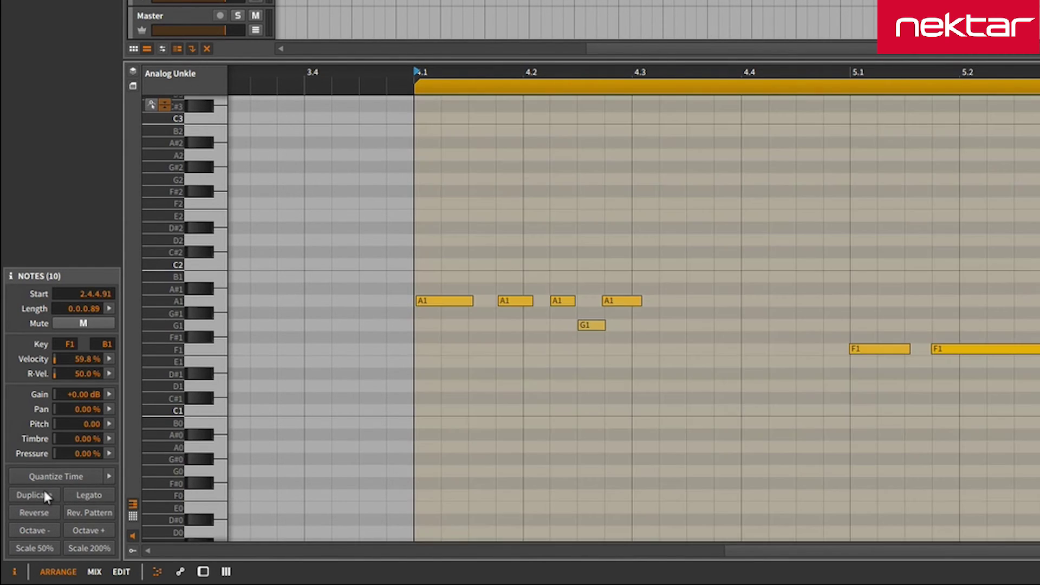
Compare selecting individual A1 bass notes with note auditioning on and off, and turn auditioning back on
click(931, 305)
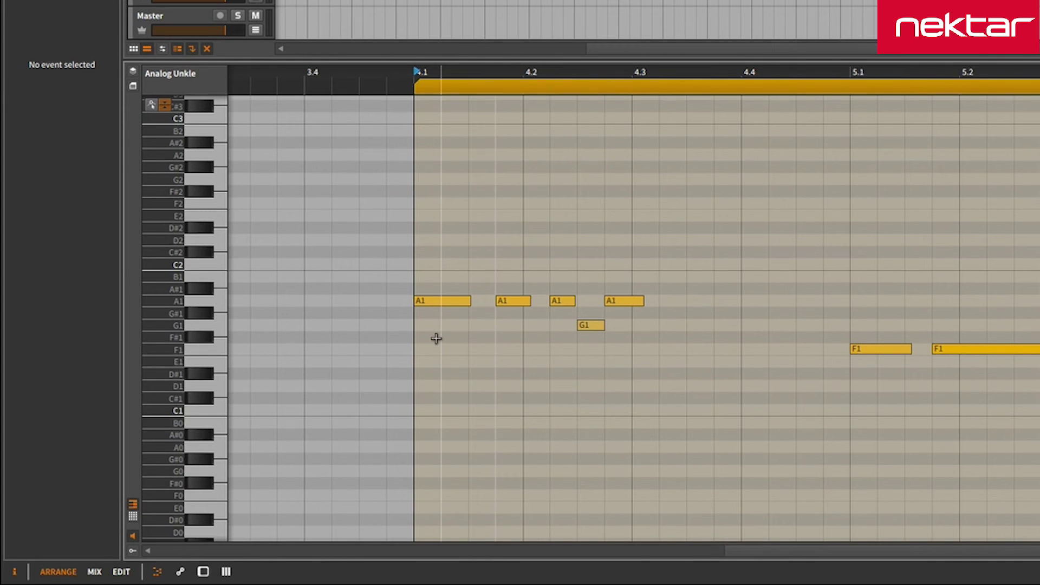
click(449, 302)
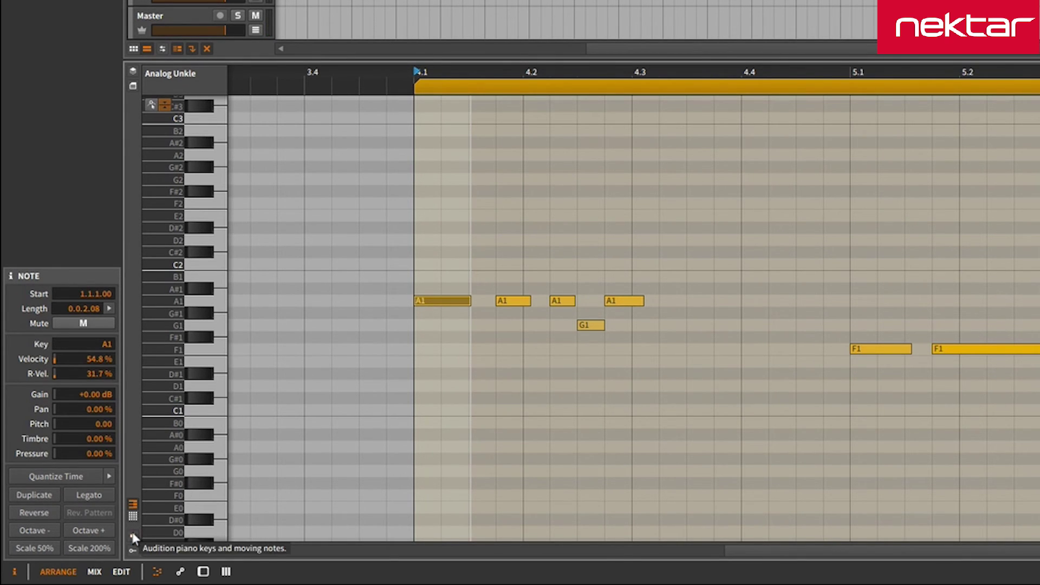
click(472, 351)
click(520, 301)
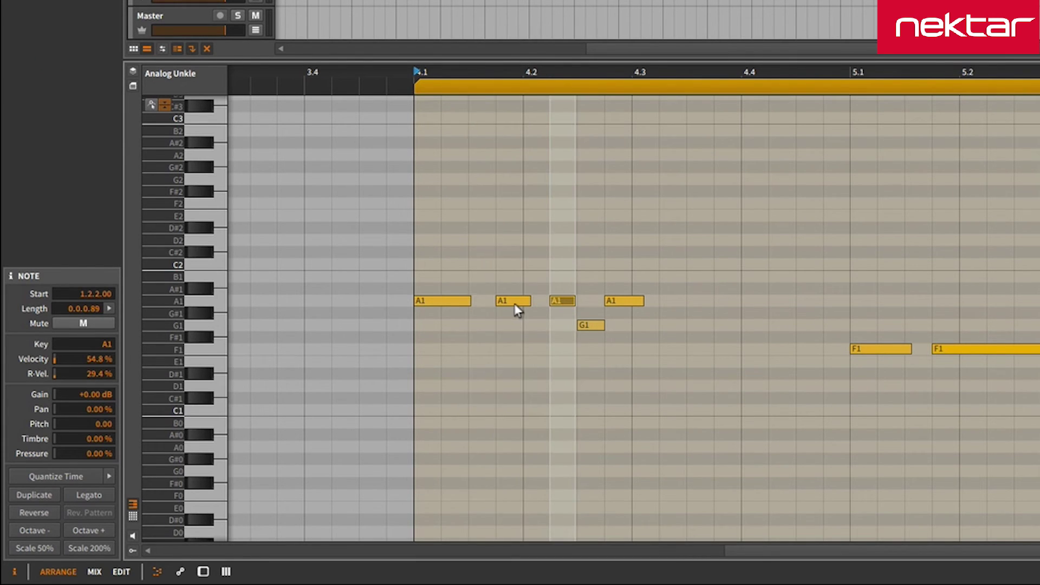
click(455, 301)
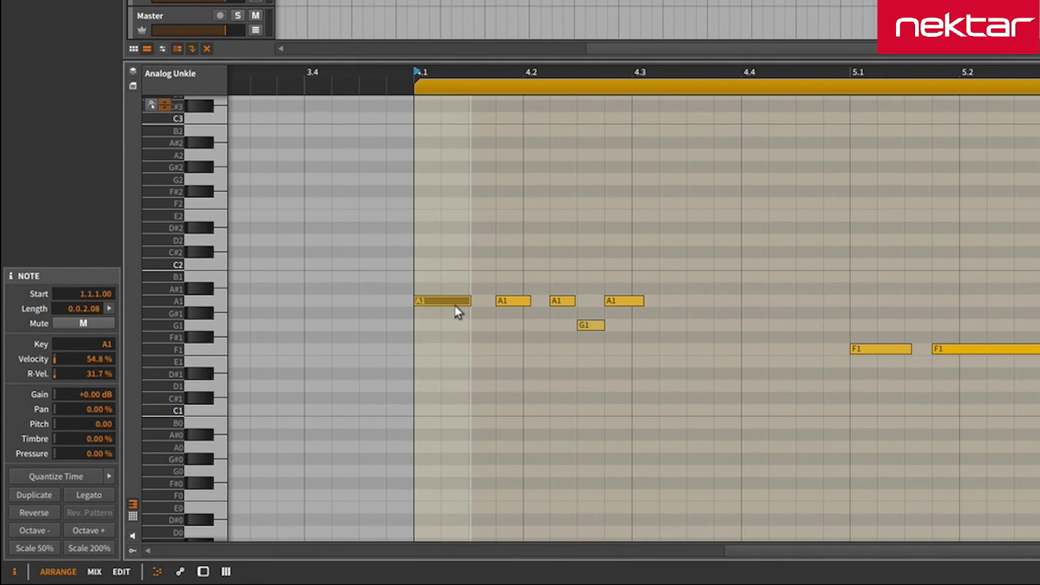
click(133, 535)
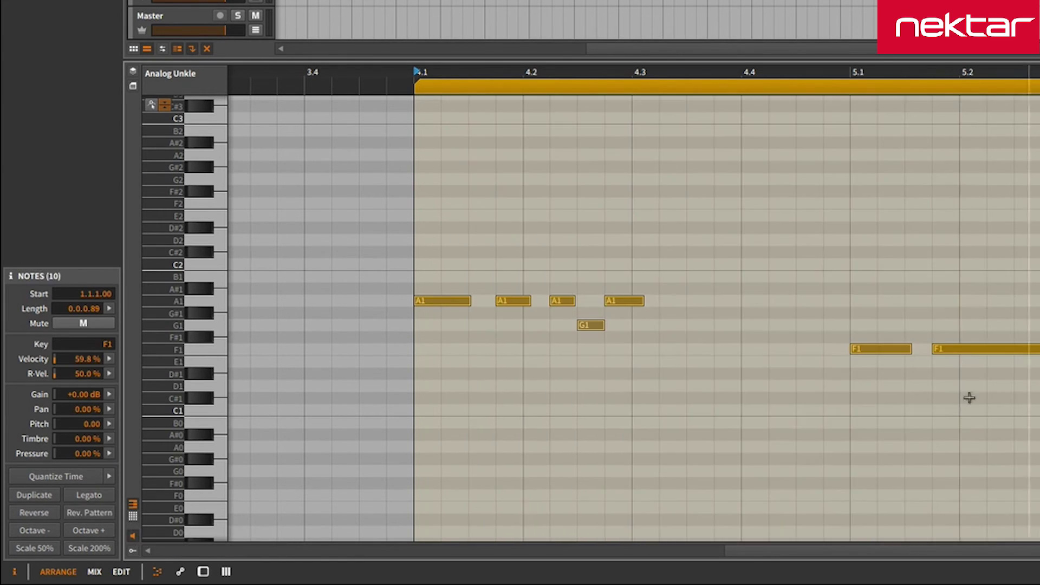
Quantize the starts and ends of all bass notes to the custom straight 1/16 grid and play the part
click(781, 389)
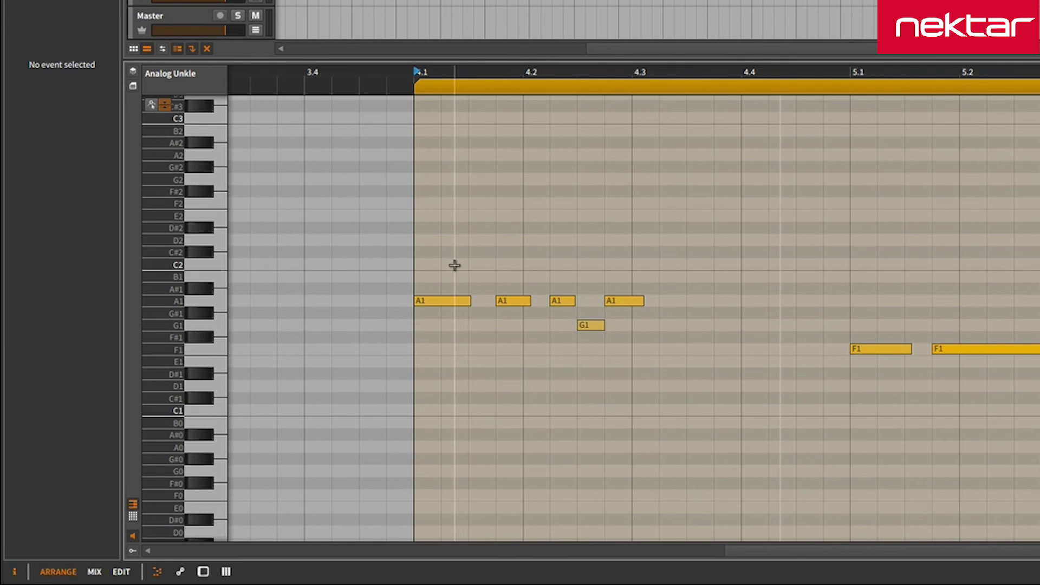
drag(457, 237, 1039, 492)
click(111, 476)
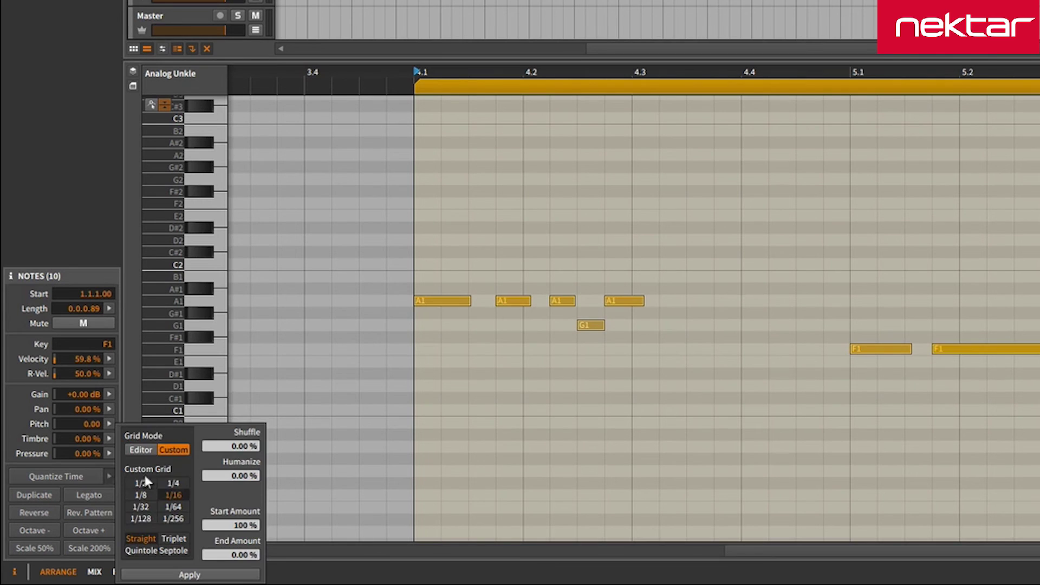
click(220, 575)
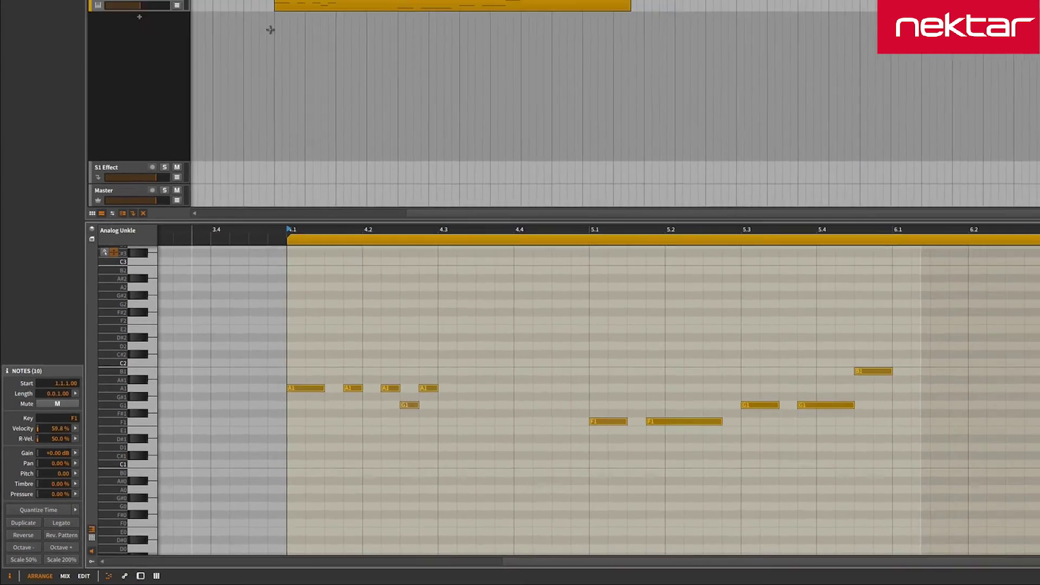
key(space)
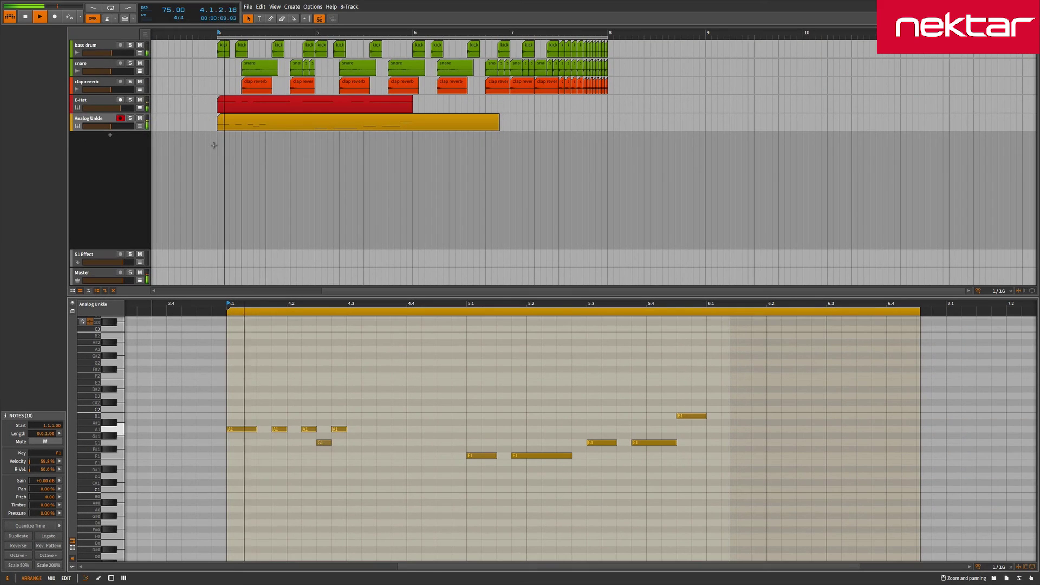